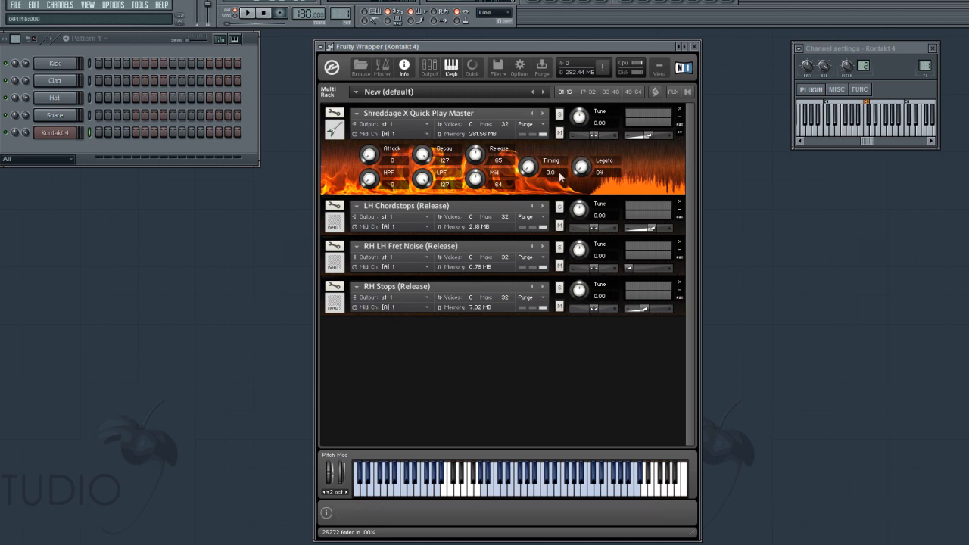
- Switch the Legato mode of the Shreddage X Quick Play Master instrument to Porta
drag(585, 171, 585, 162)
drag(581, 168, 582, 128)
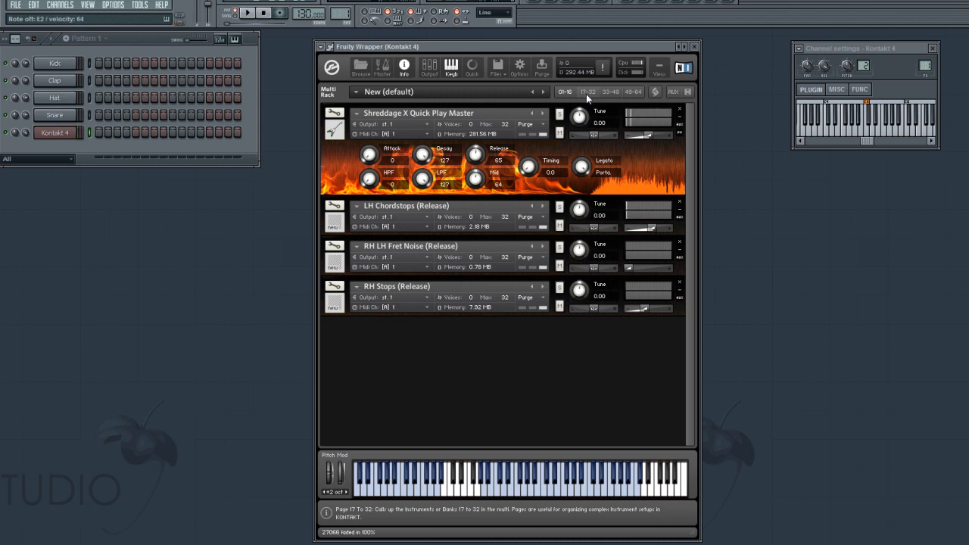
- Try the Shreddage Slide script's Leg. Pause at about 251 ms and 581 ms in the Quick Play Master's instrument editor
click(335, 113)
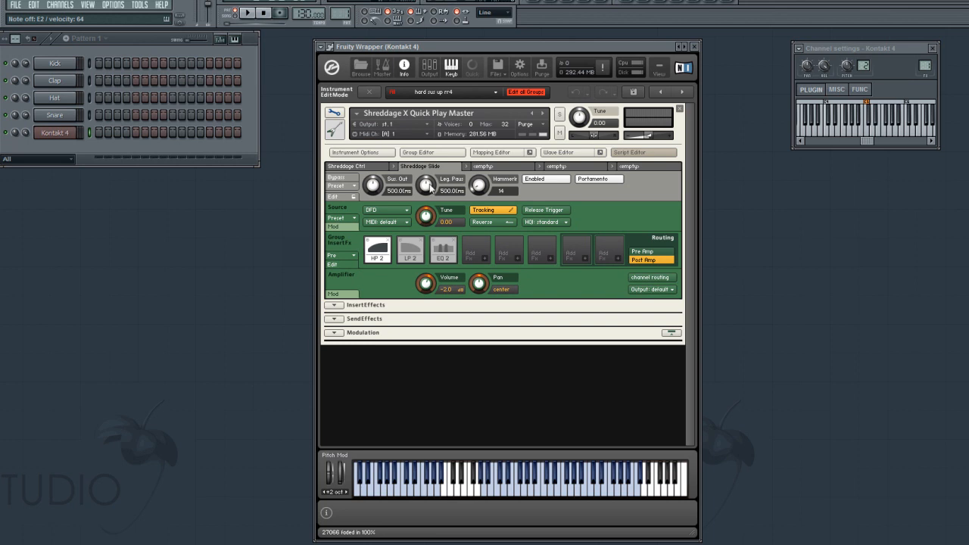
drag(425, 188, 424, 215)
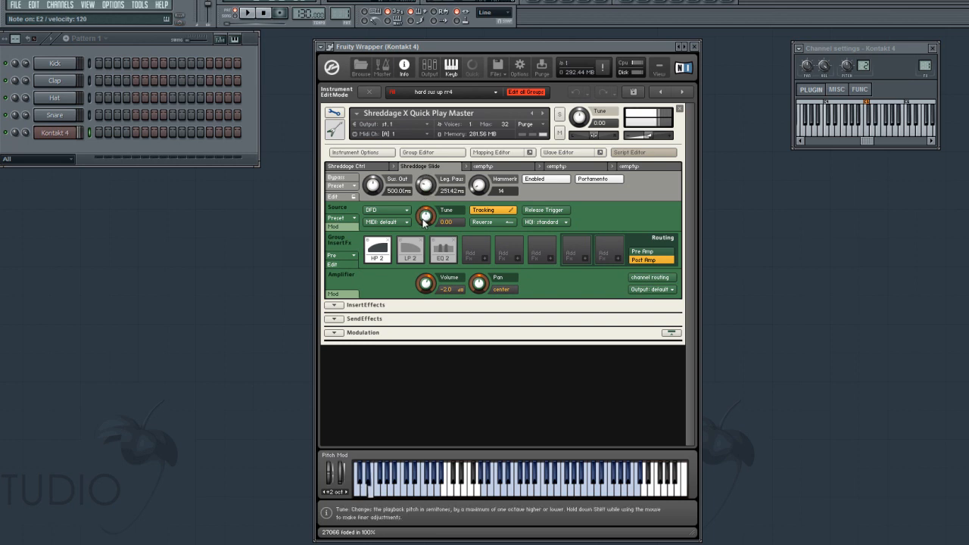
drag(426, 191, 431, 150)
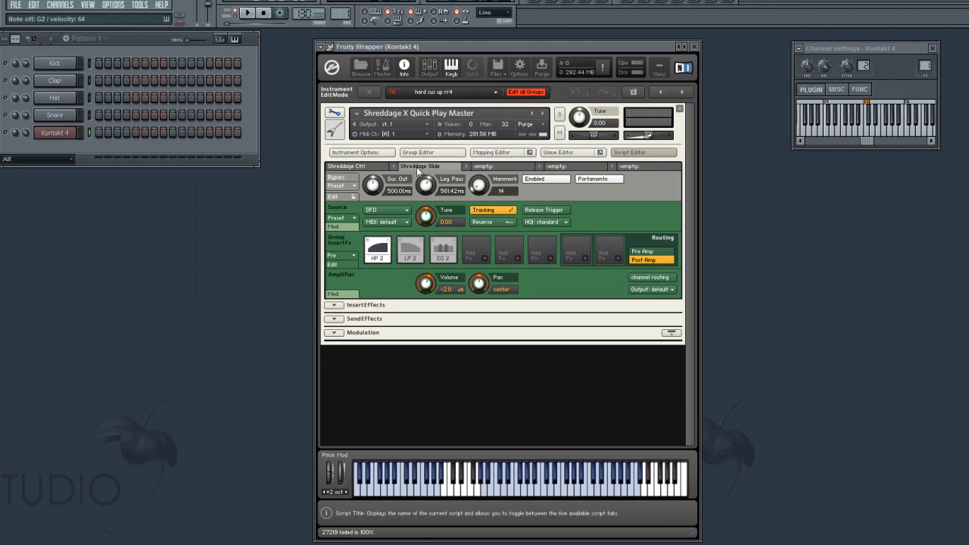
- Switch the Legato mode to Legato and check the Shreddage Slide script's Sus. Out and Leg. Pause values
click(335, 113)
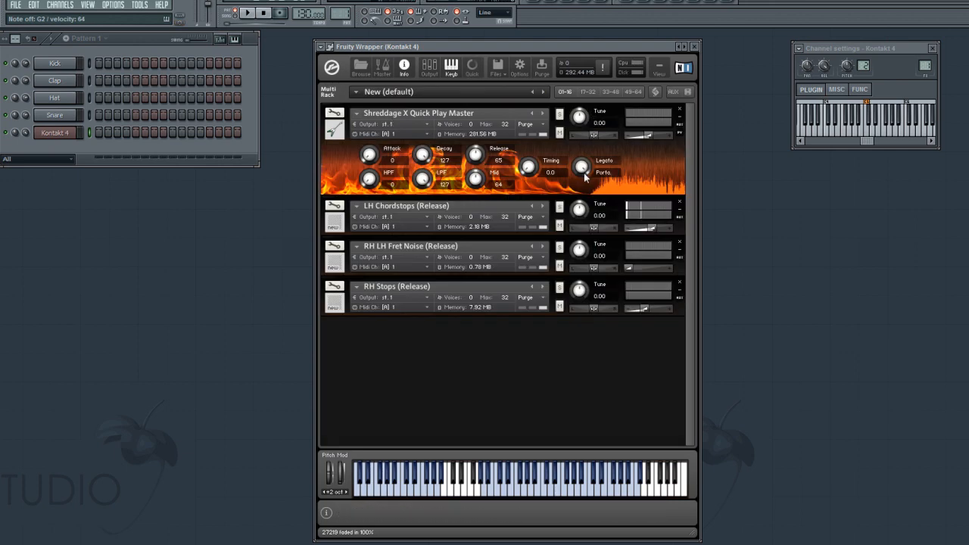
click(334, 113)
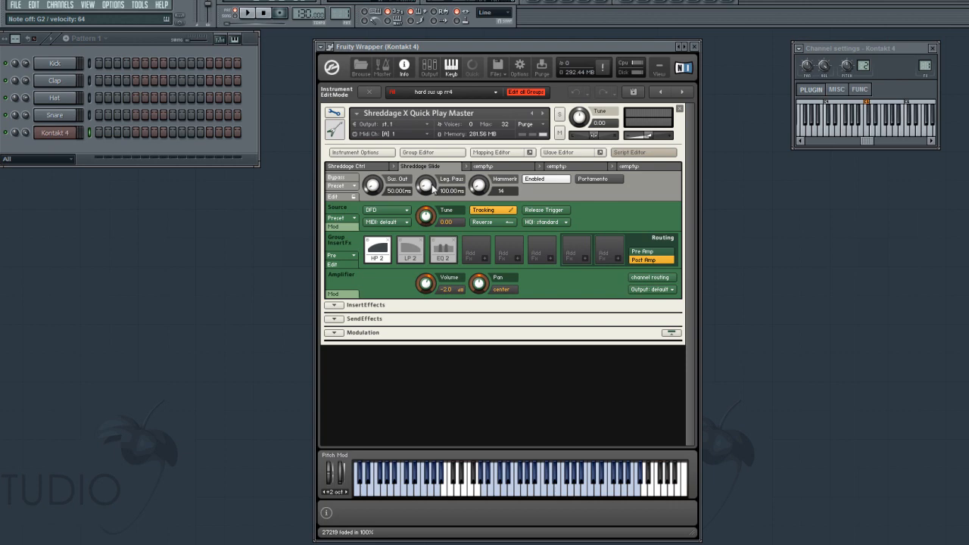
click(369, 92)
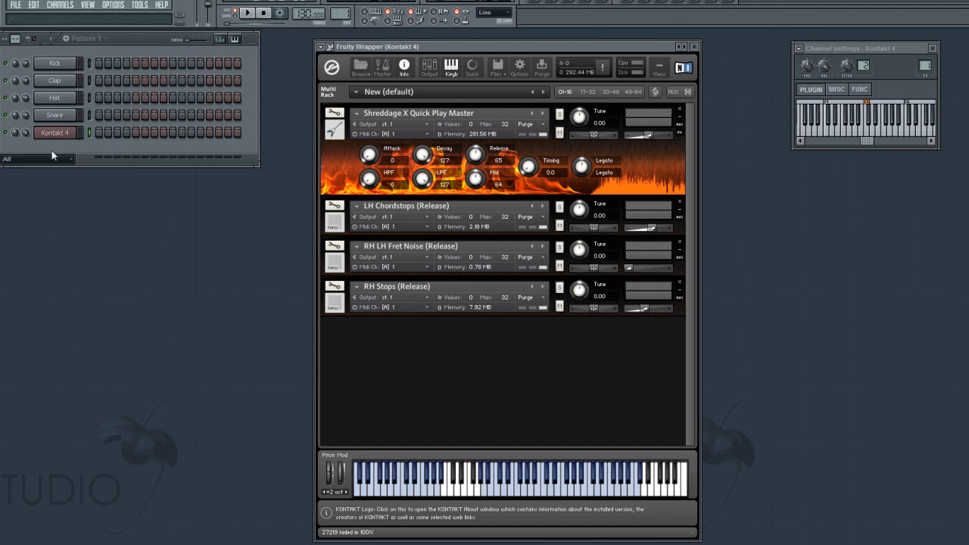
- Open the Kontakt 4 channel's piano roll and place an A#4 note at the start of bar 1
right_click(68, 131)
click(90, 141)
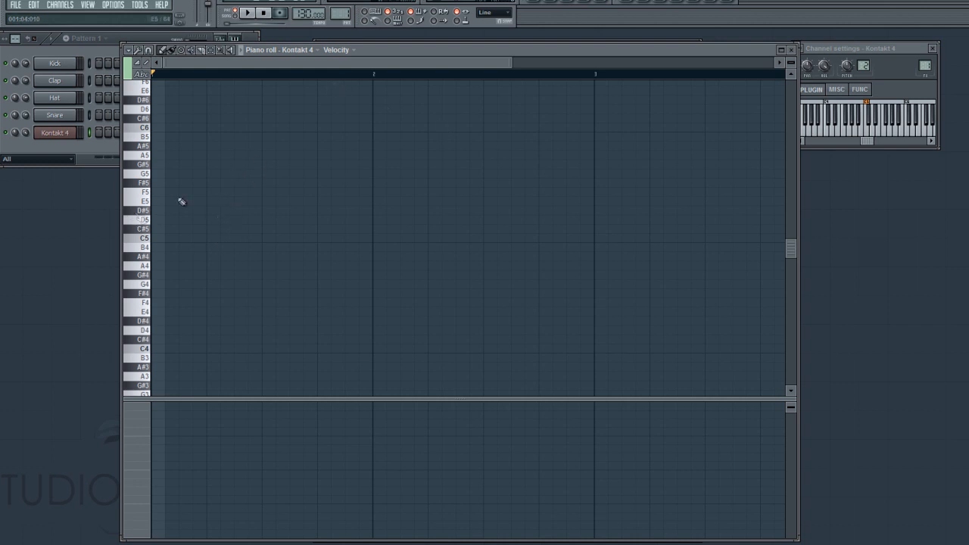
scroll(190, 166, down, 3)
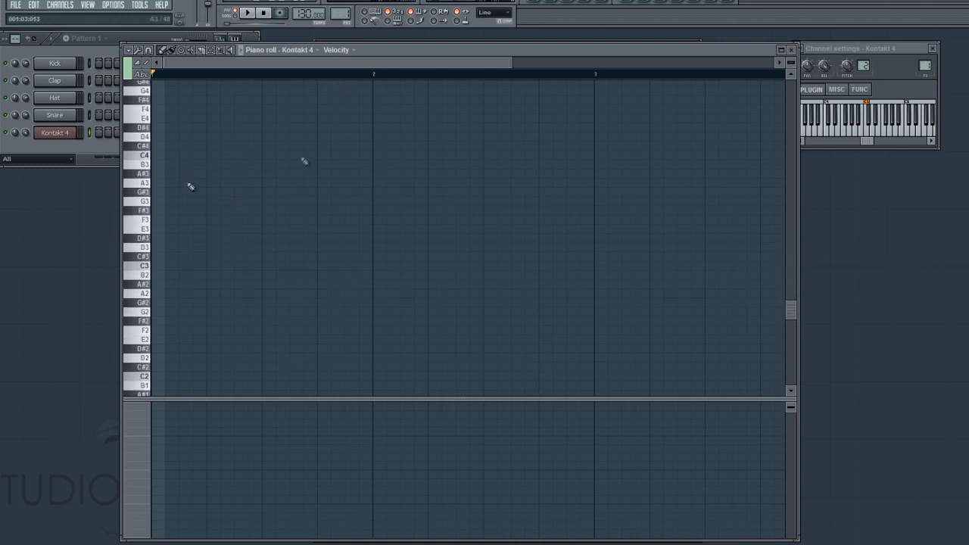
scroll(191, 184, up, 3)
scroll(173, 156, up, 2)
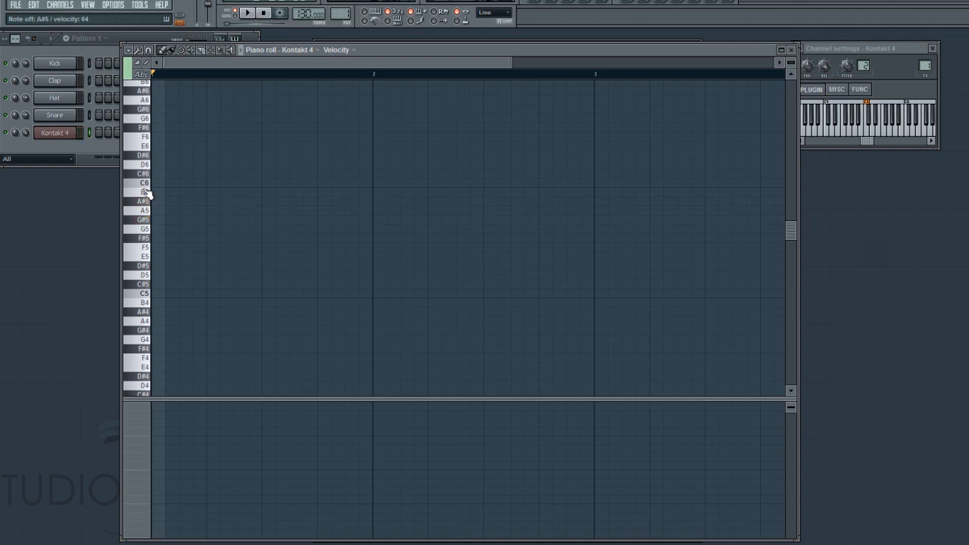
drag(199, 294, 137, 311)
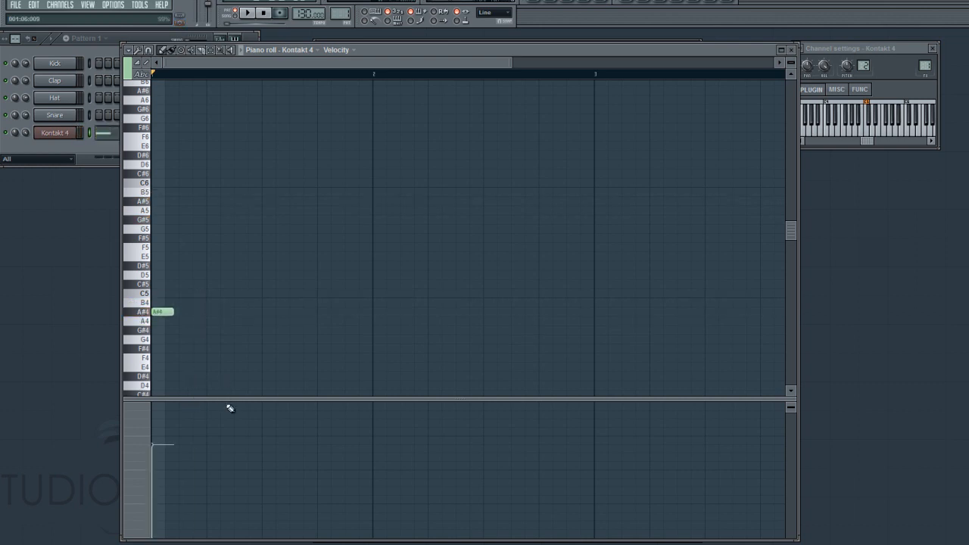
- Fill bar 1 with two-step notes, using G#5 for the third and sixth notes and A#4 for the others
drag(230, 400, 227, 384)
drag(375, 53, 404, 53)
drag(213, 236, 215, 236)
click(215, 235)
mouse_move(240, 104)
mouse_down()
mouse_move(240, 89)
mouse_move(240, 102)
mouse_up()
scroll(249, 156, up, 3)
click(269, 307)
click(297, 307)
click(321, 181)
click(349, 306)
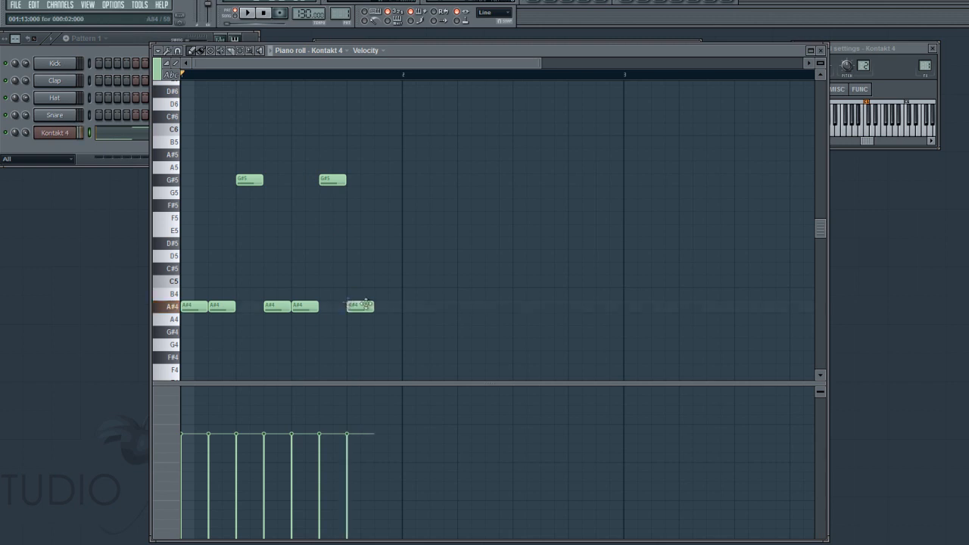
click(384, 307)
- Fill bar 2 with F#5, two A#4, C#5, A#4, D#5 and a double-length E5 note
click(403, 205)
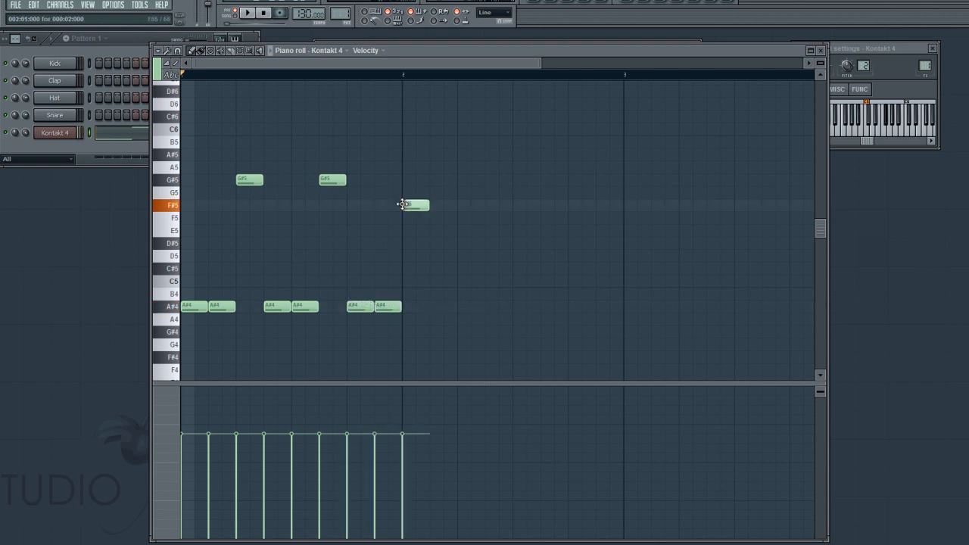
click(436, 308)
click(468, 309)
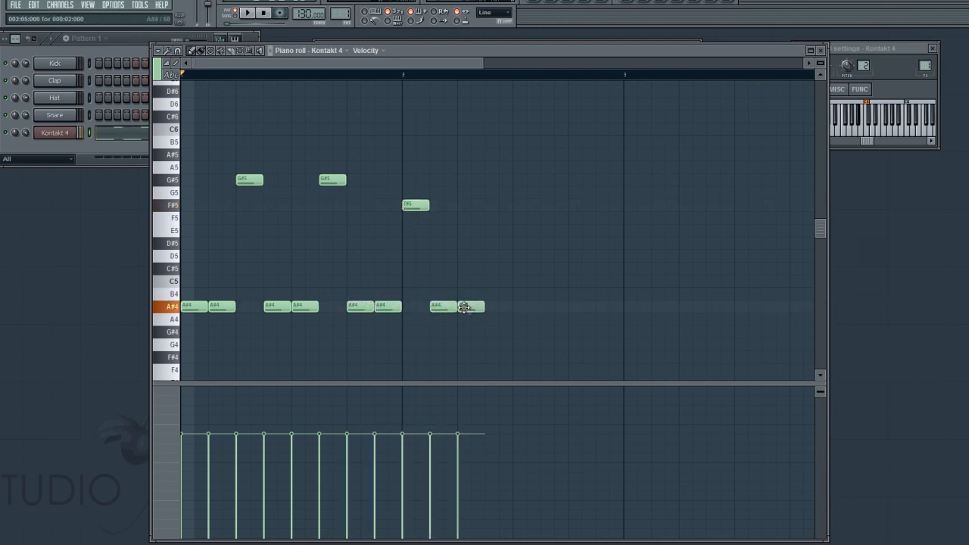
drag(493, 256, 496, 269)
click(518, 308)
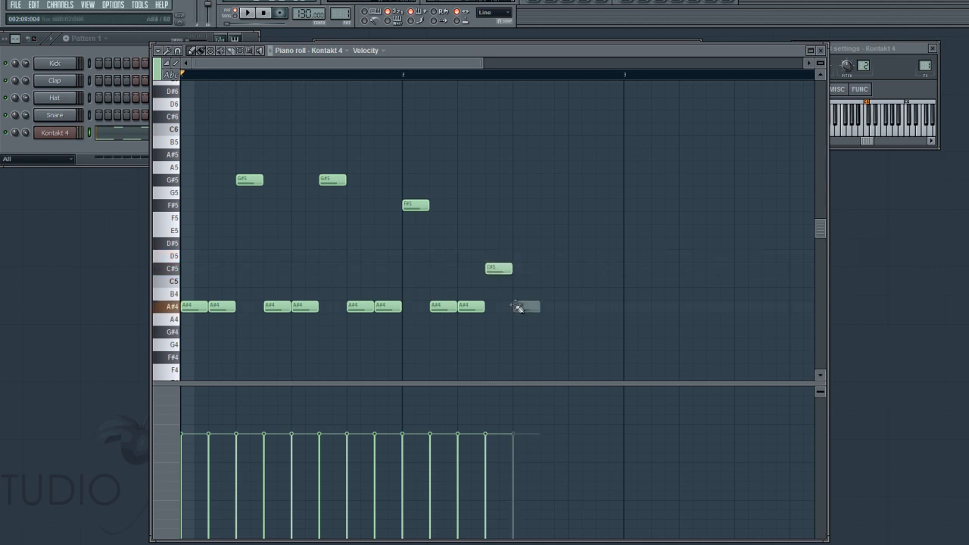
click(545, 246)
click(568, 230)
drag(595, 231, 623, 231)
- Play back the two-bar riff and adjust the project tempo
key(space)
key(space)
drag(309, 13, 309, 6)
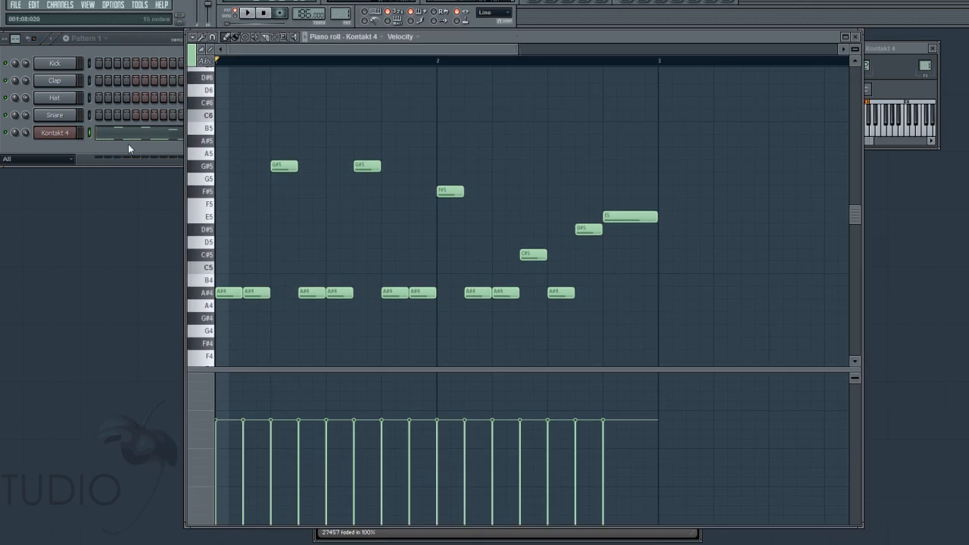
- Try several volume levels for the RH Stops (Release) instrument in Kontakt and leave it lower than its original setting
click(73, 139)
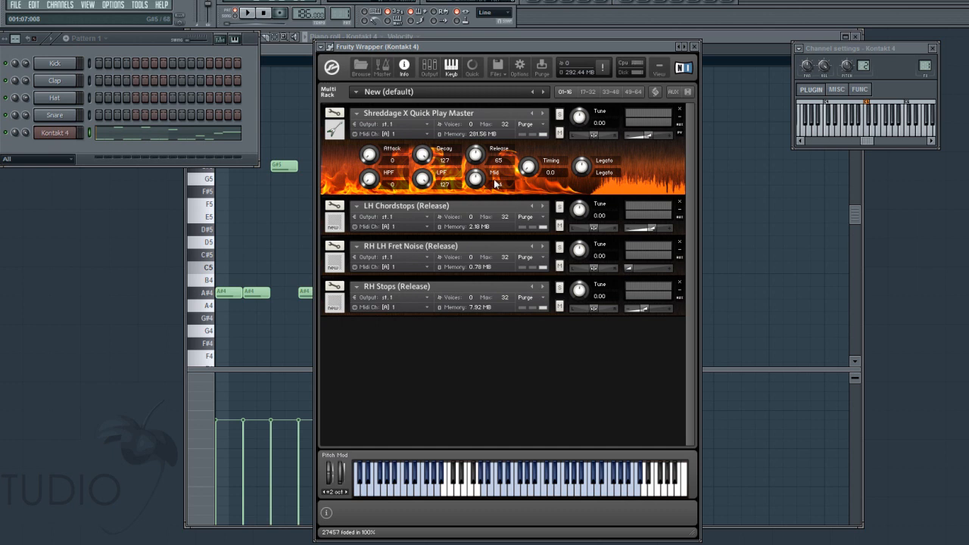
drag(646, 307, 667, 307)
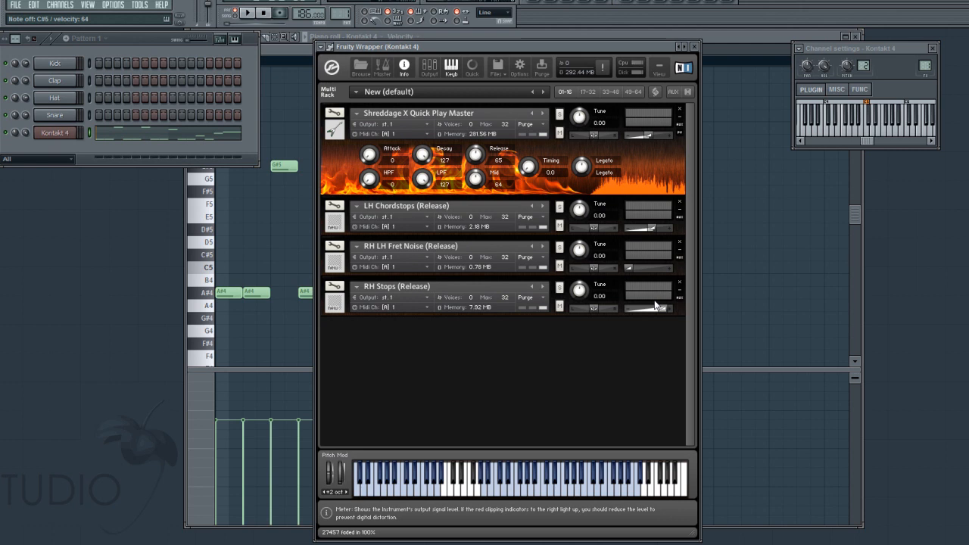
drag(663, 309, 652, 312)
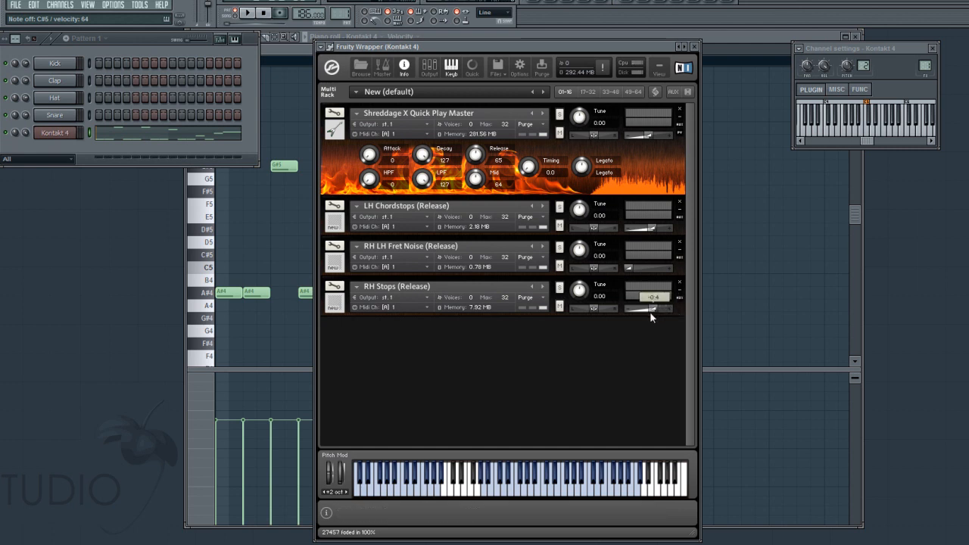
drag(650, 311, 641, 315)
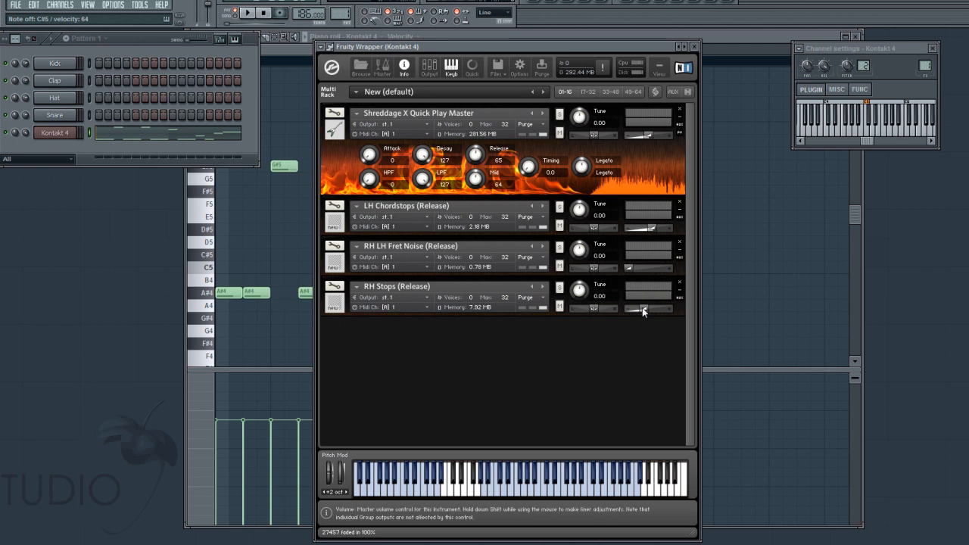
drag(643, 311, 633, 310)
- Lower the velocities of all notes in the Kontakt 4 piano roll to about 30% and play back the riff
right_click(43, 134)
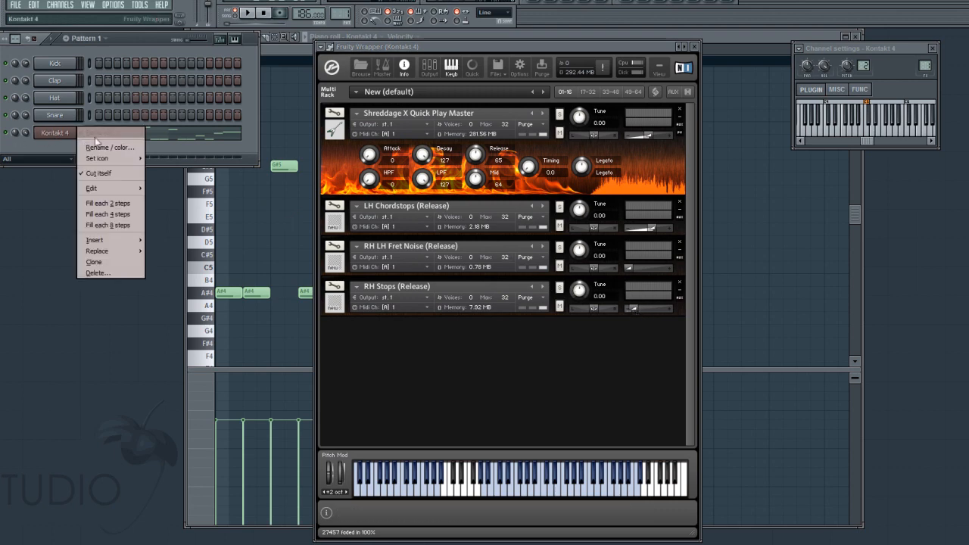
click(754, 36)
scroll(346, 256, down, 2)
scroll(351, 268, up, 2)
drag(367, 368, 368, 344)
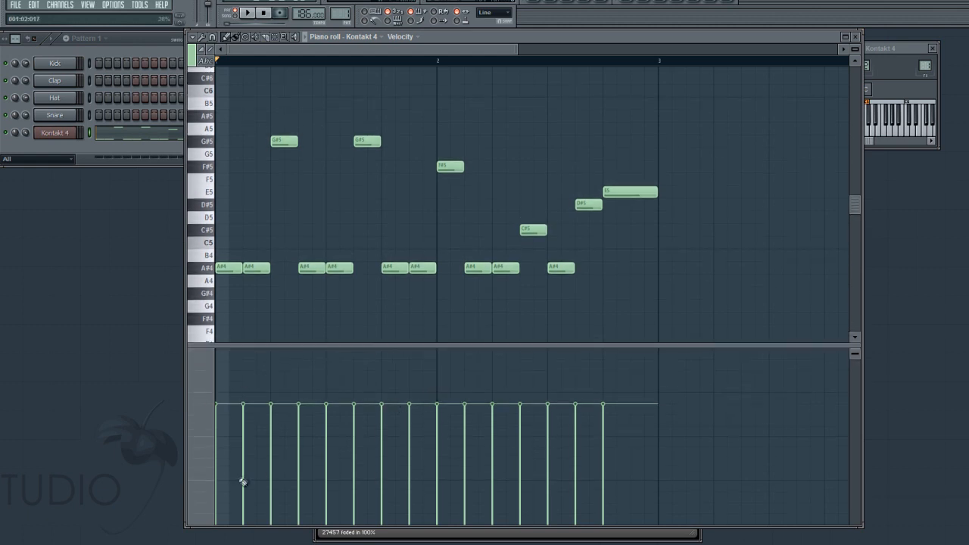
drag(235, 482, 675, 469)
key(space)
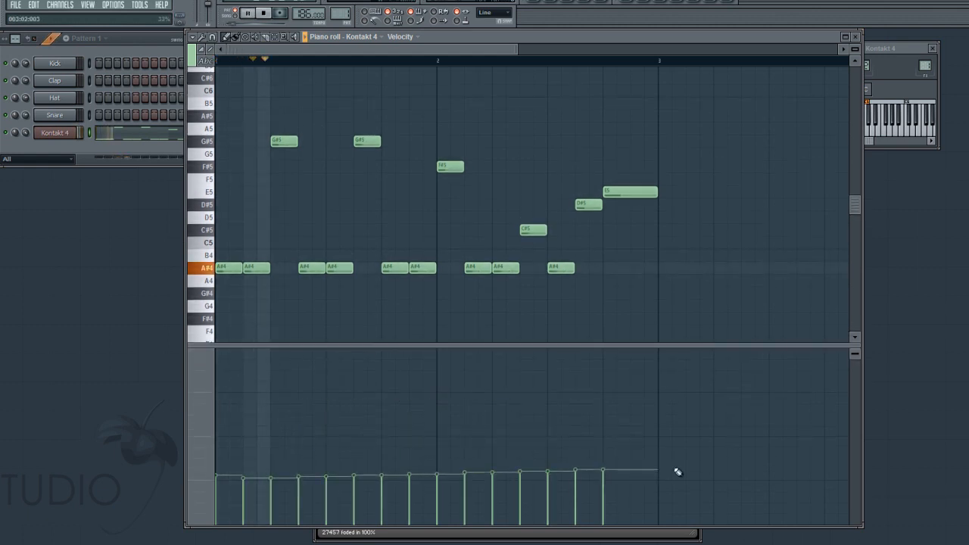
key(space)
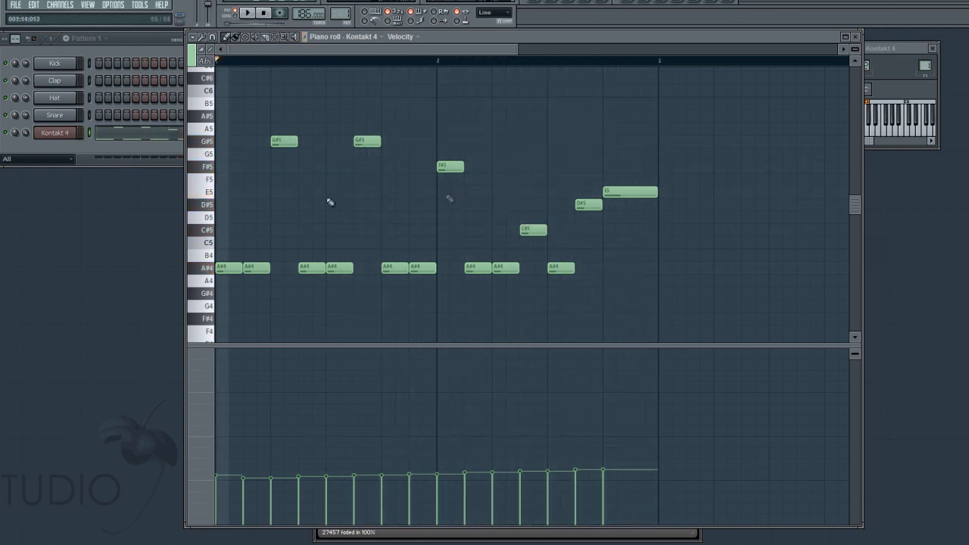
- Raise the velocities of the two high notes in bar 1 and move the second one from G#5 to G5
click(276, 398)
key(space)
click(360, 403)
key(space)
drag(364, 154, 371, 167)
key(space)
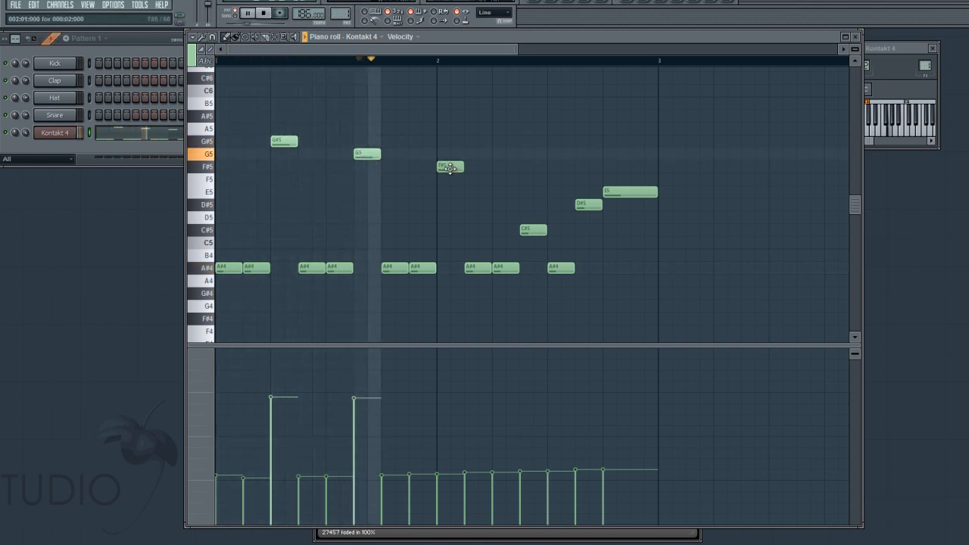
- Raise the velocity of the F#5 note in bar 2, and move the C#5 to E5 with a higher velocity
key(space)
key(space)
drag(439, 399, 444, 368)
key(space)
drag(528, 233, 527, 196)
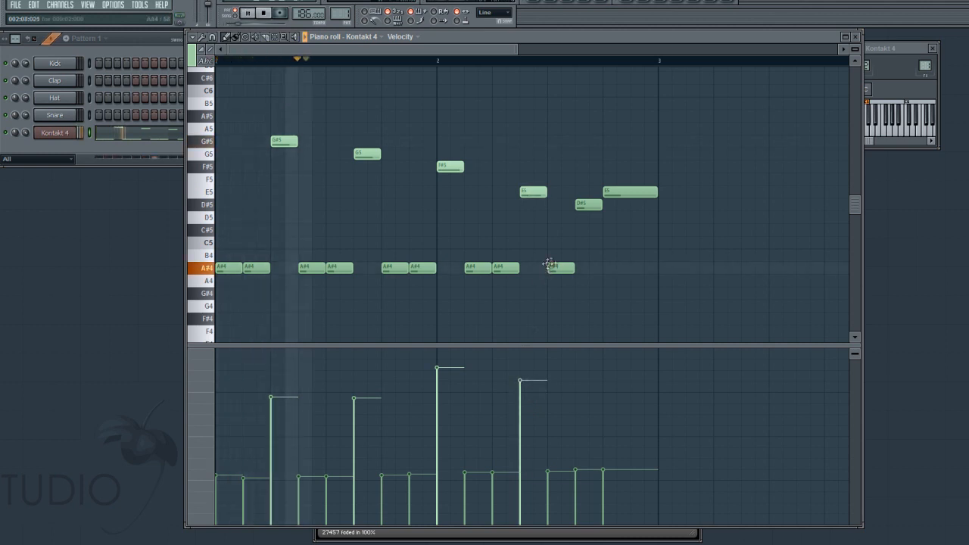
- Replace the last D#5 and E5 of bar 2 with A#4, C#5 and D#5, raising the velocities of the last two notes
key(space)
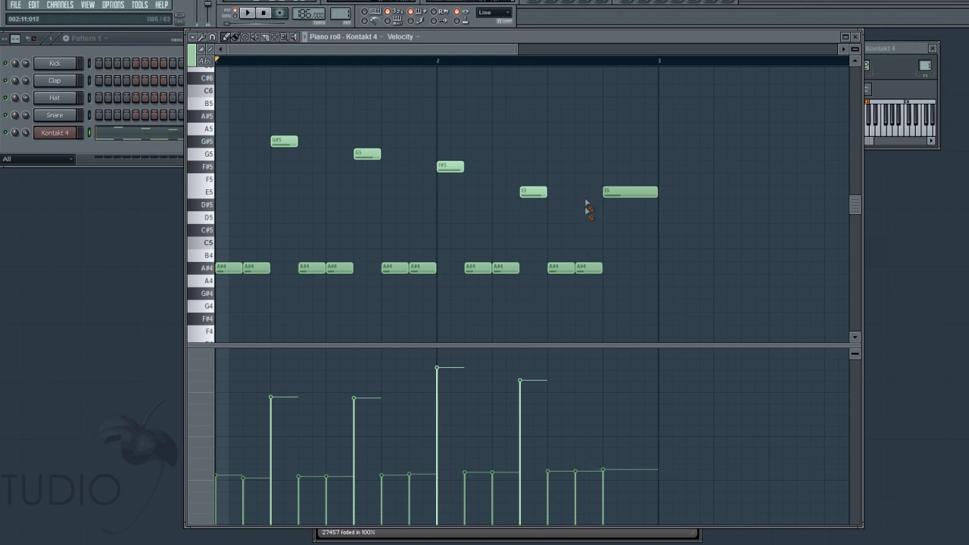
click(636, 204)
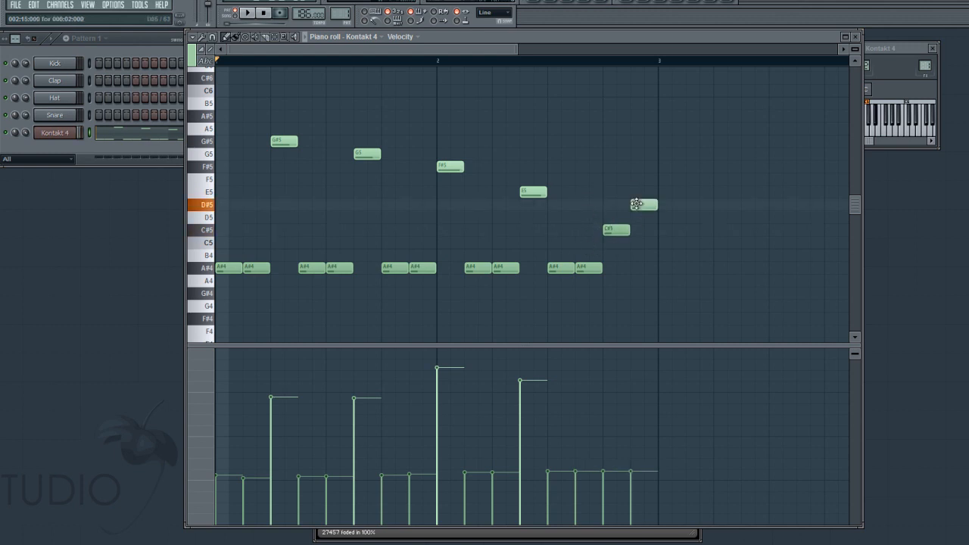
drag(619, 399, 623, 387)
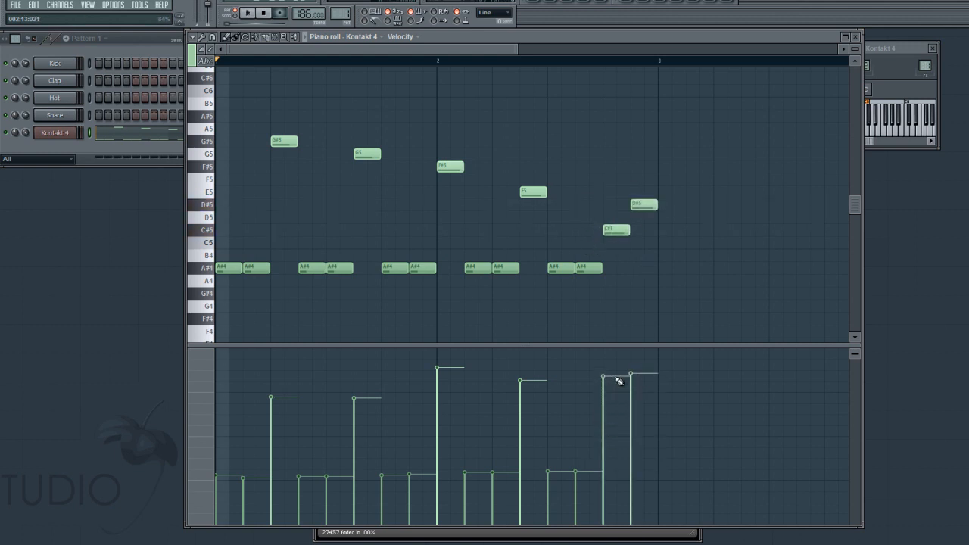
key(space)
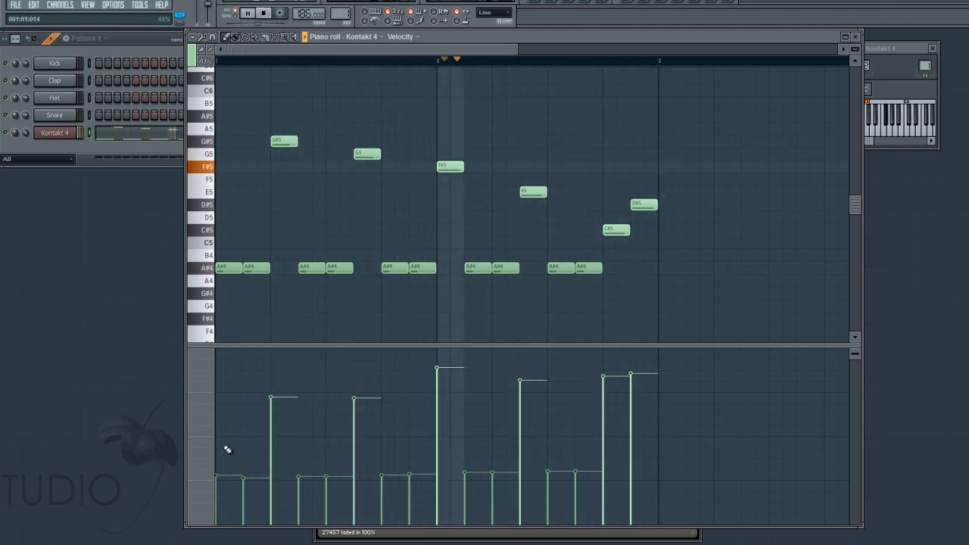
- Audition the A#4 notes at about 13% velocity and settle all of them at about 50%
drag(227, 449, 260, 444)
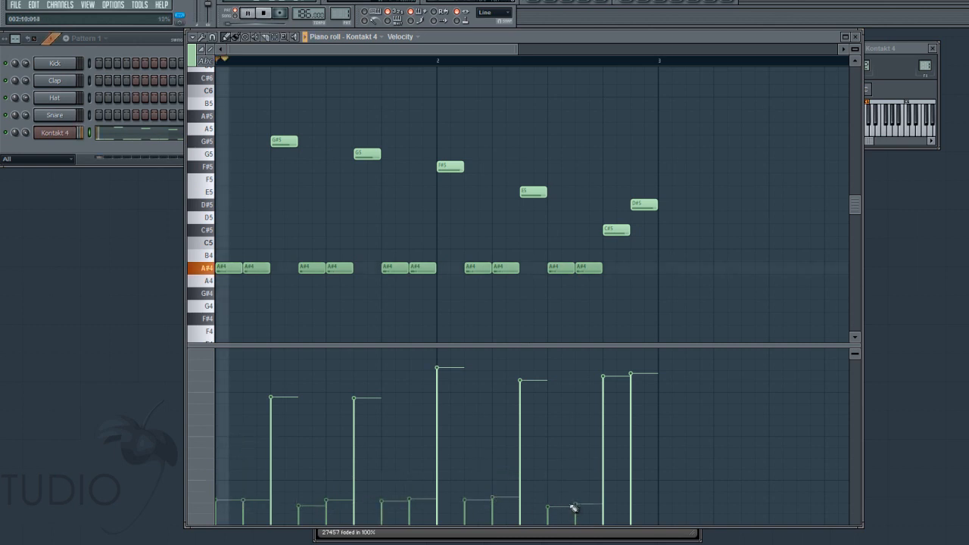
key(space)
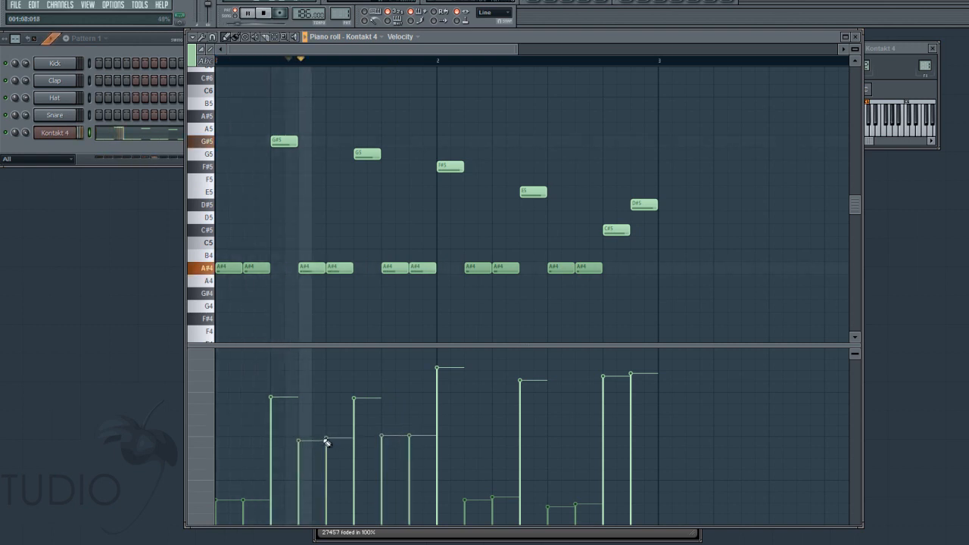
key(space)
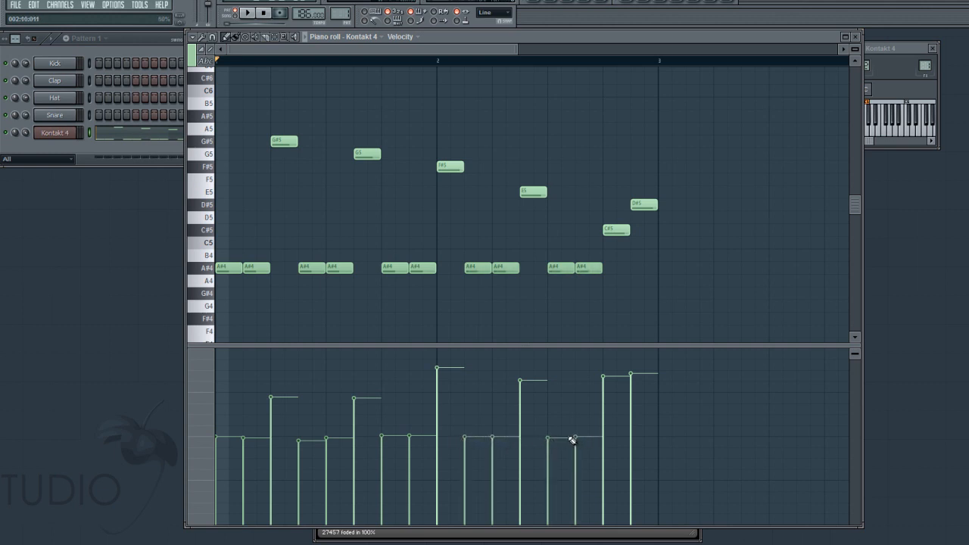
- Lower the velocity of the second A#4 in each pair well below the first and play back the riff
key(space)
drag(414, 499, 584, 497)
key(space)
- Duplicate the whole two-bar riff into bars 3 and 4 and play it back
key(ctrl+a)
key(ctrl+b)
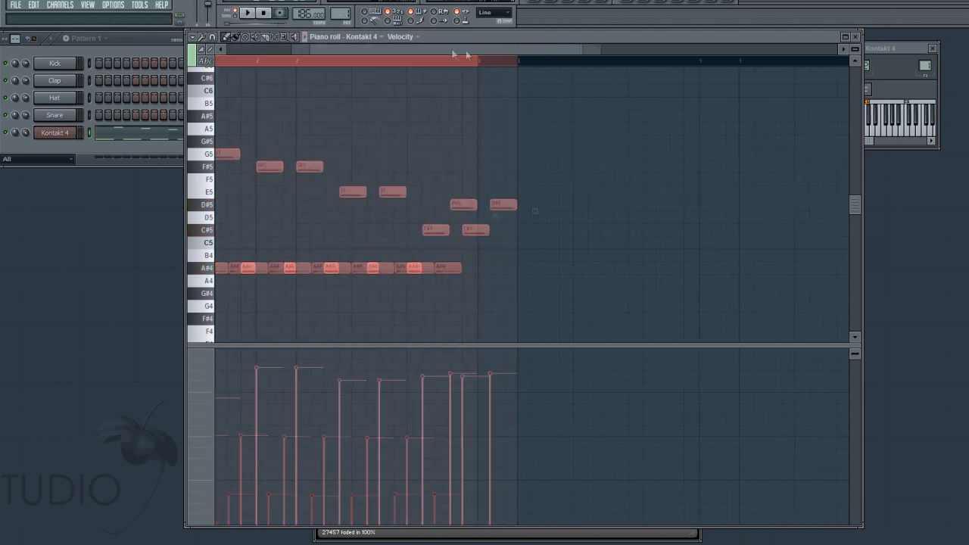
key(ctrl+d)
key(space)
key(space)
- Replace the end of bar 4 with a long E5 held to the bar's end and raise its velocity to about 90%
drag(573, 217, 572, 198)
right_click(573, 193)
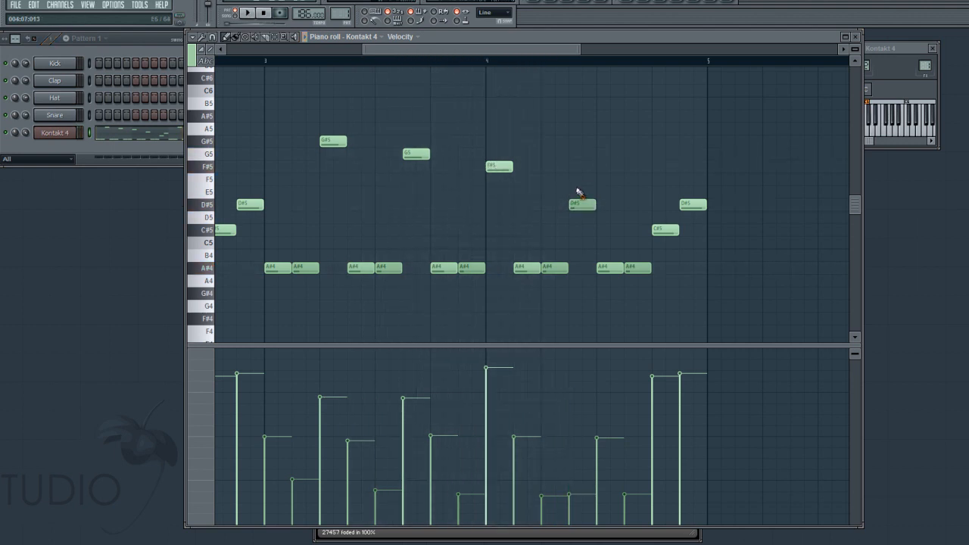
click(573, 195)
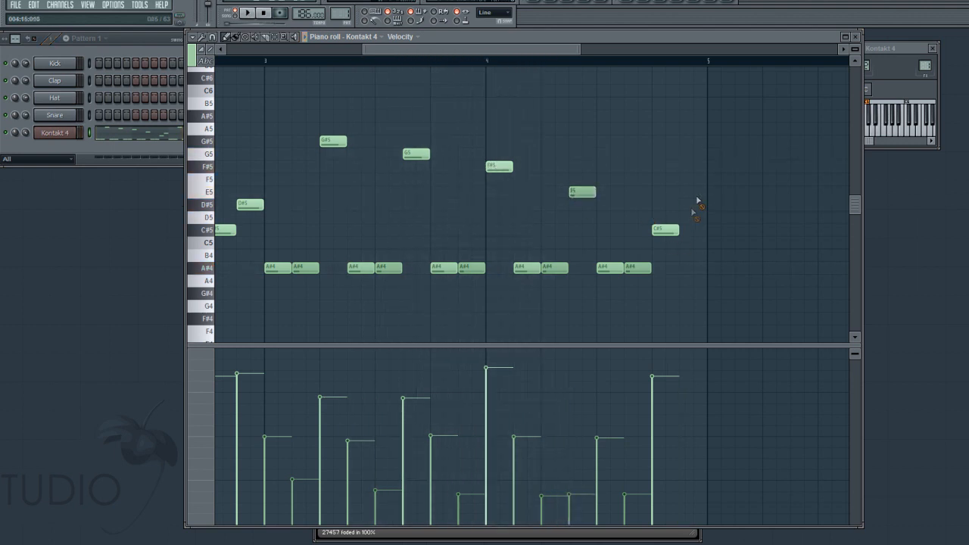
right_click(666, 230)
right_click(637, 268)
right_click(610, 270)
drag(594, 194, 701, 194)
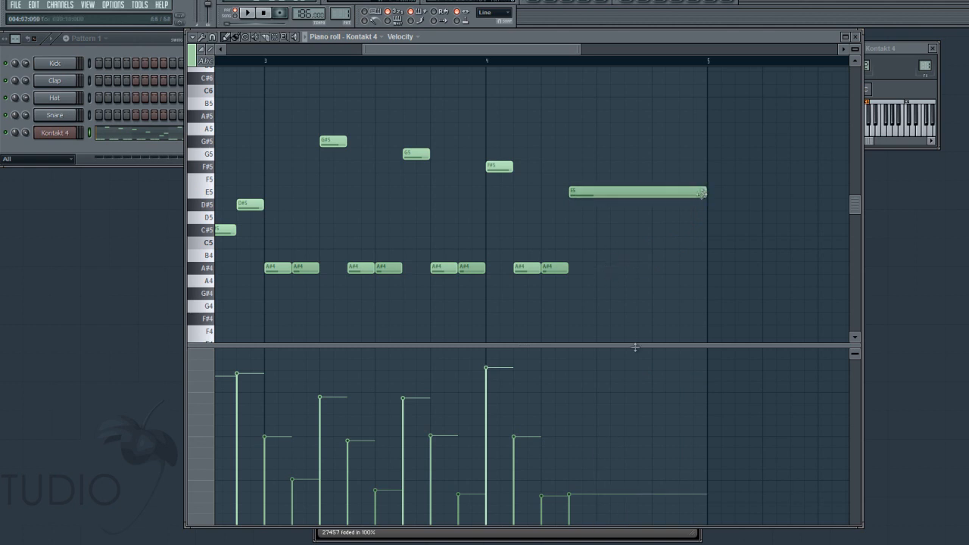
click(573, 370)
- Draw MIDI CC #1 (Modulation wheel) data at zero from bar 1 and over a third from bar 4's long E5, auditioning it
click(220, 373)
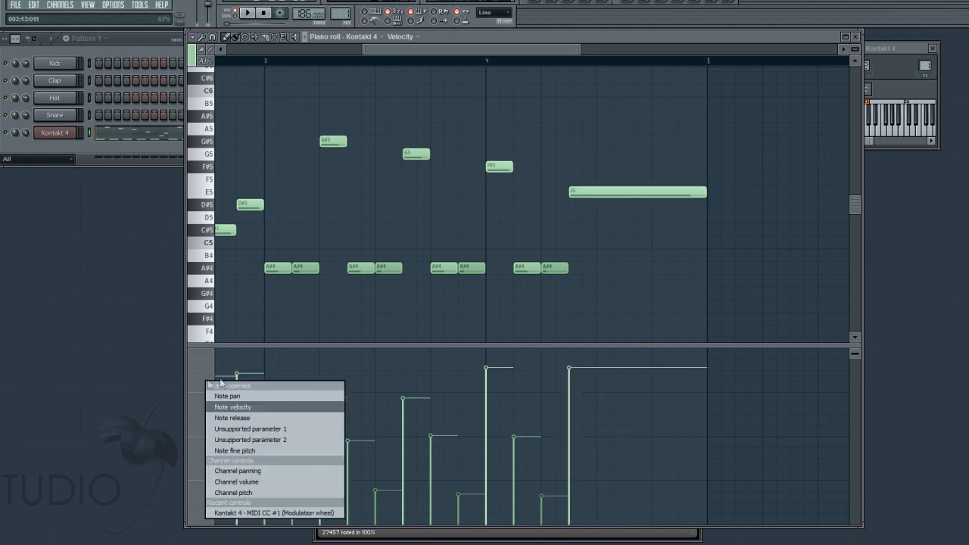
click(277, 513)
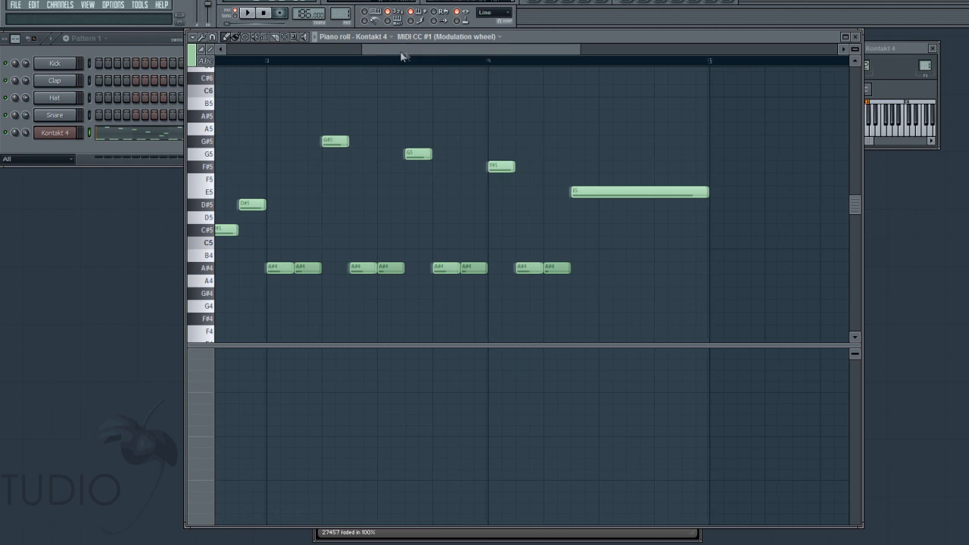
drag(405, 56, 268, 54)
drag(371, 51, 237, 60)
click(222, 524)
key(space)
drag(389, 48, 555, 50)
drag(462, 493, 463, 465)
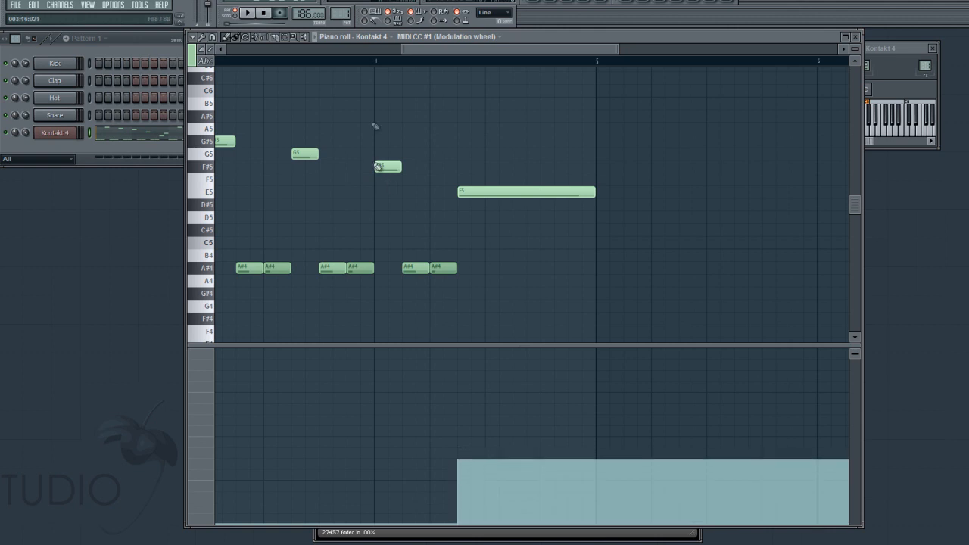
click(371, 63)
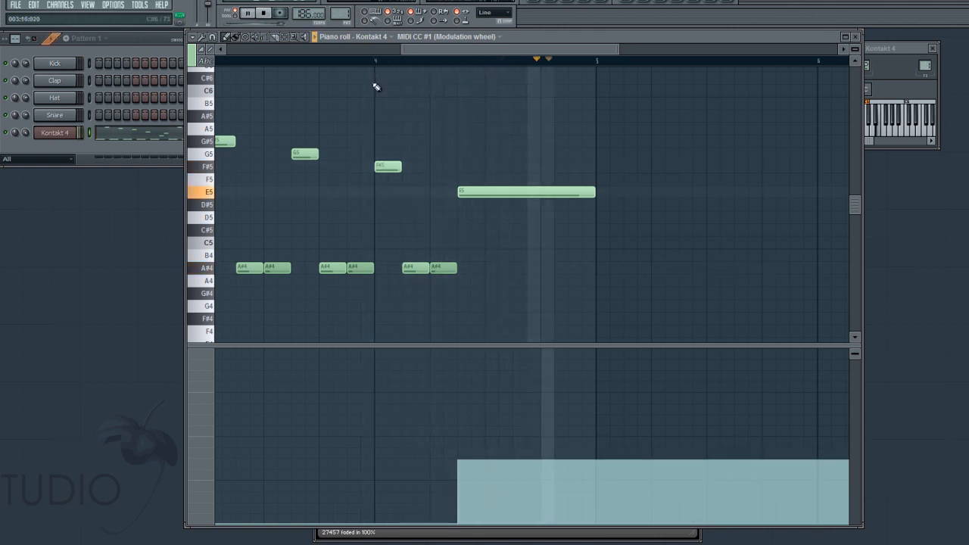
- Add a short modulation wheel burst of nearly half under the F#5 at the start of bar 2 and play it back
drag(419, 49, 275, 49)
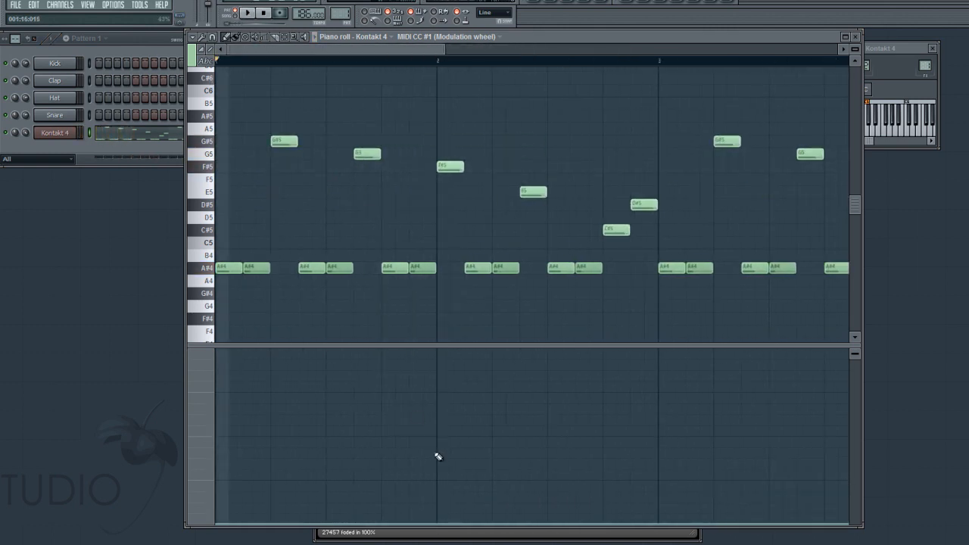
mouse_move(445, 449)
mouse_down()
mouse_move(463, 510)
mouse_move(478, 523)
mouse_move(471, 536)
mouse_up()
key(space)
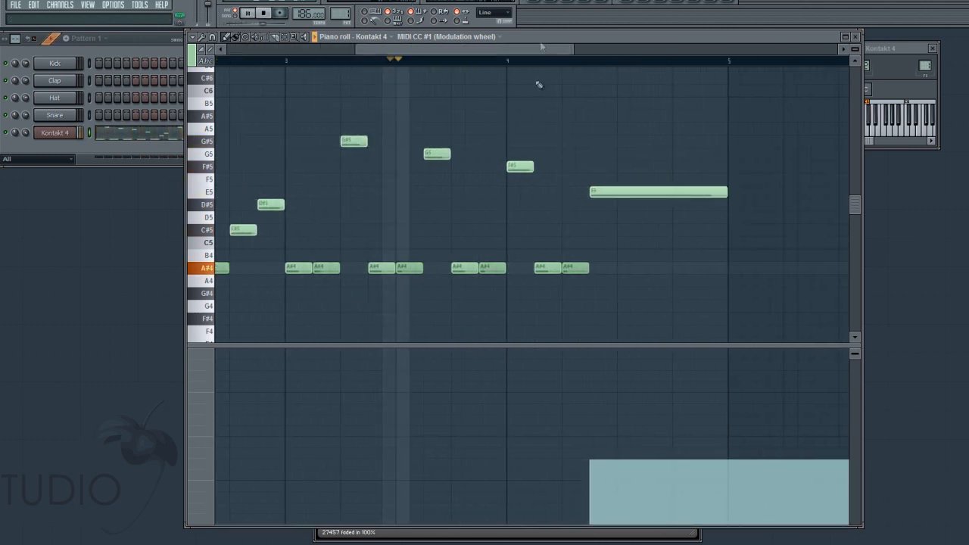
key(space)
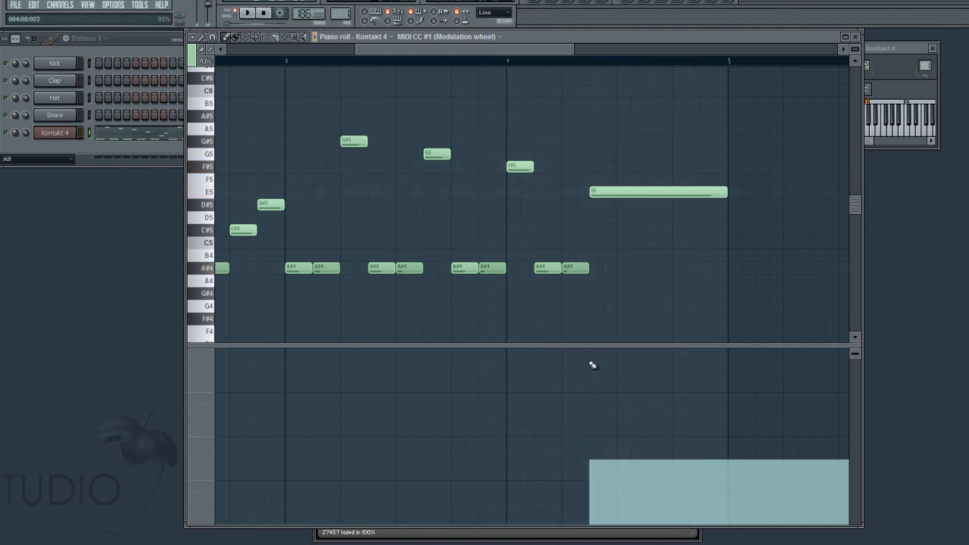
- Audition the modulation under the long E5 at nearly full level and settle it at about 40%
click(593, 357)
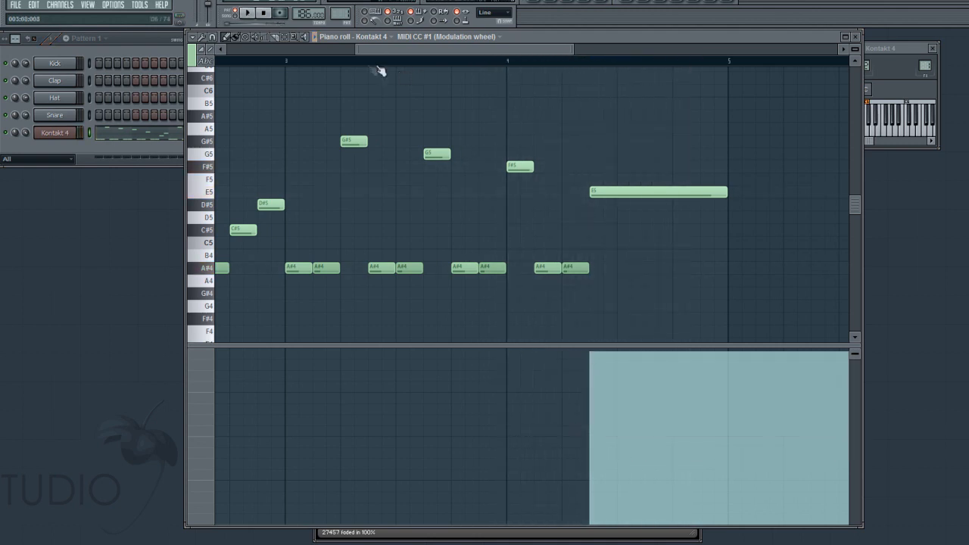
key(space)
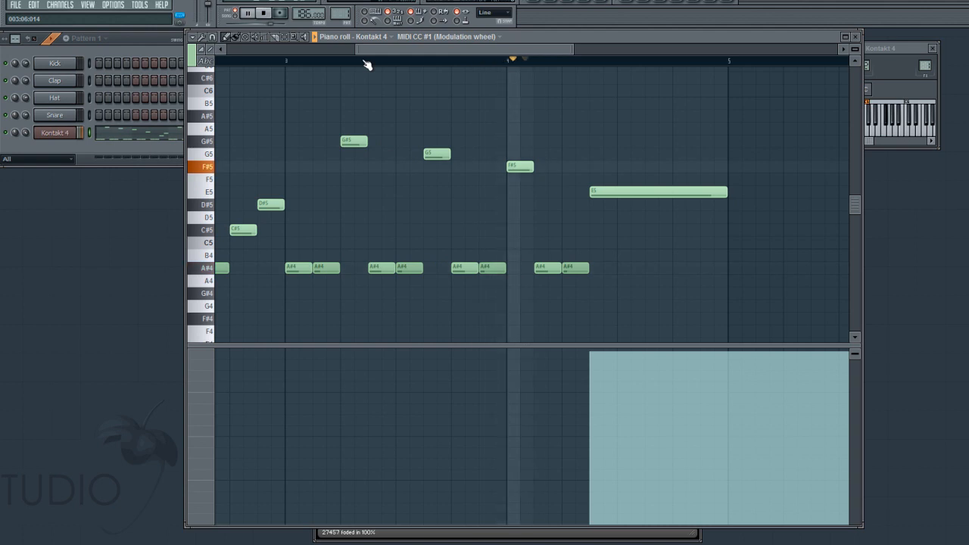
key(space)
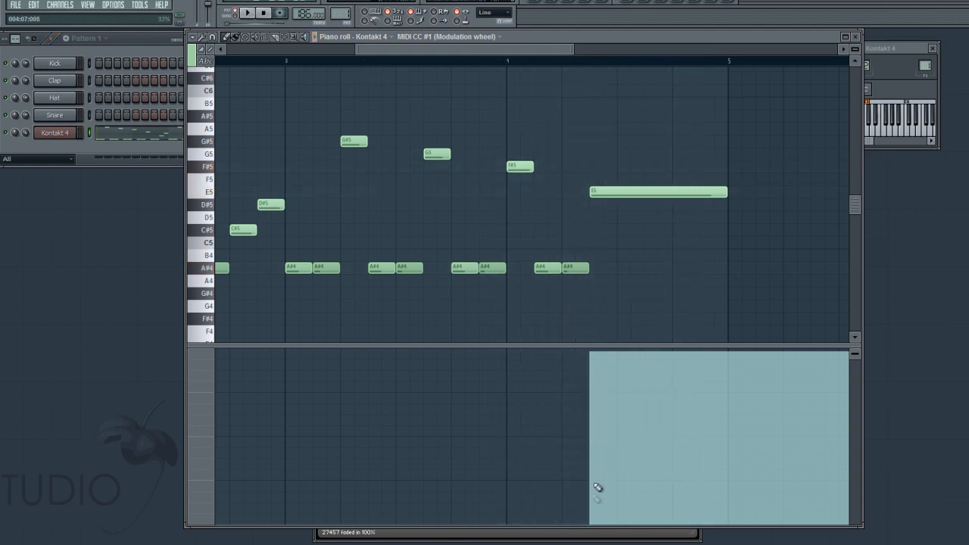
click(596, 458)
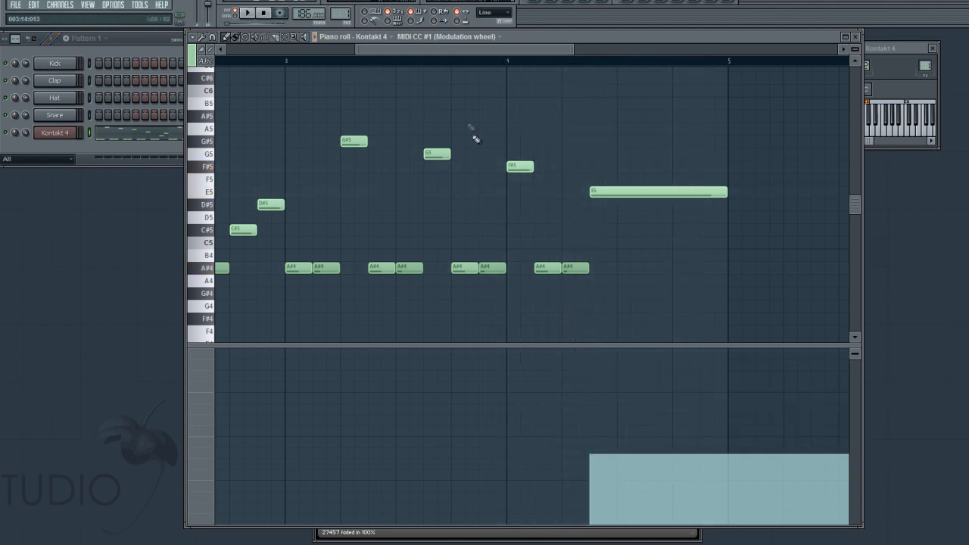
- Try modulation from the start of bar 3, reset it to zero, and add a two-thirds burst under bar 3's G#5 instead
drag(426, 60, 201, 48)
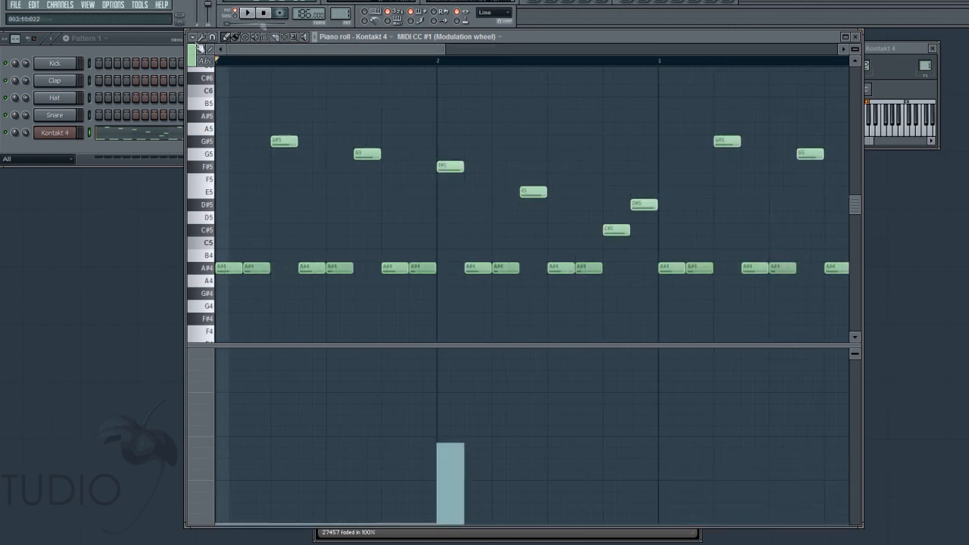
scroll(471, 428, right, 2)
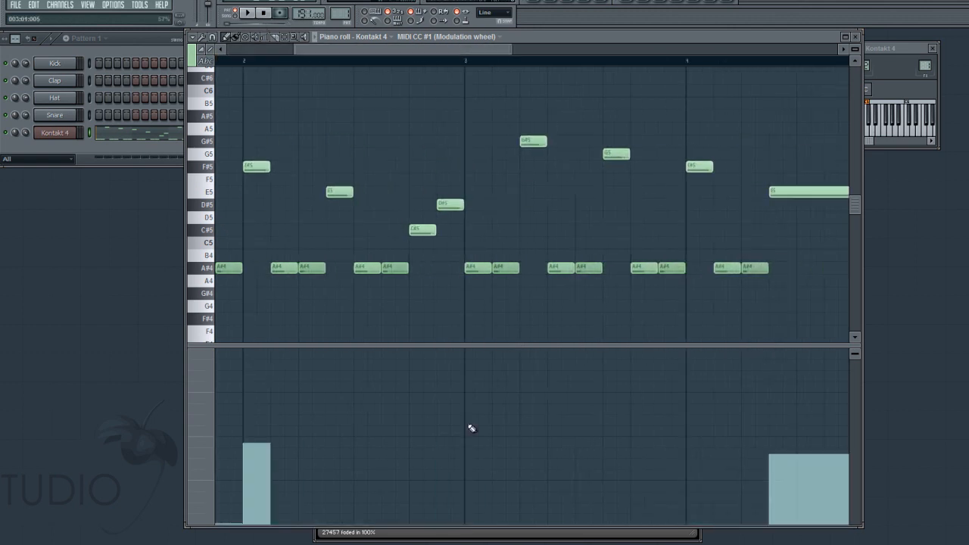
click(472, 409)
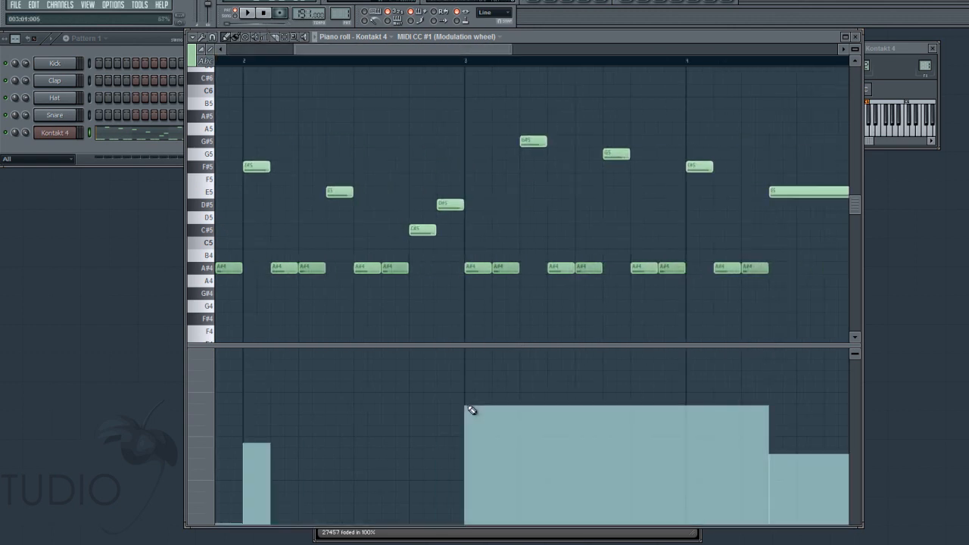
drag(476, 516, 471, 528)
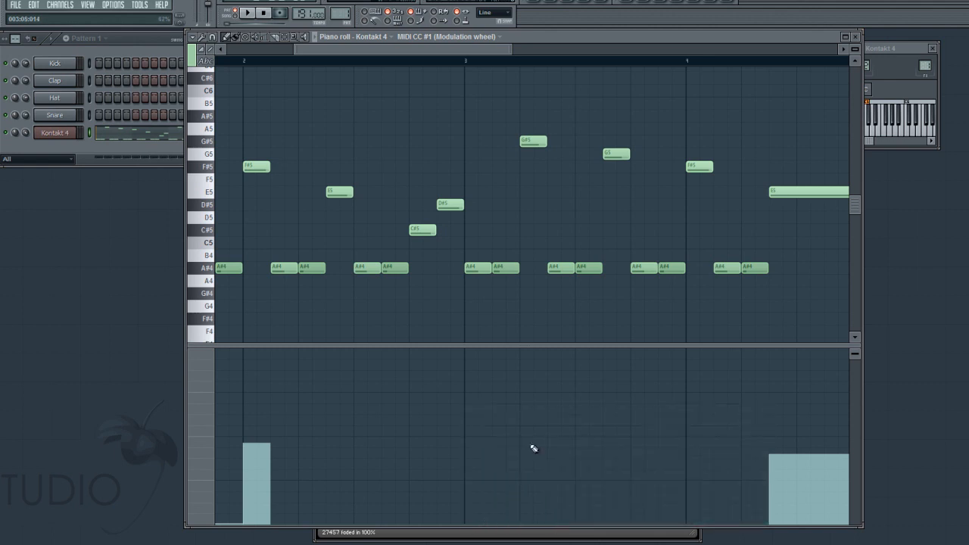
click(522, 414)
mouse_move(569, 506)
mouse_down()
mouse_move(567, 535)
mouse_move(553, 542)
mouse_up()
key(space)
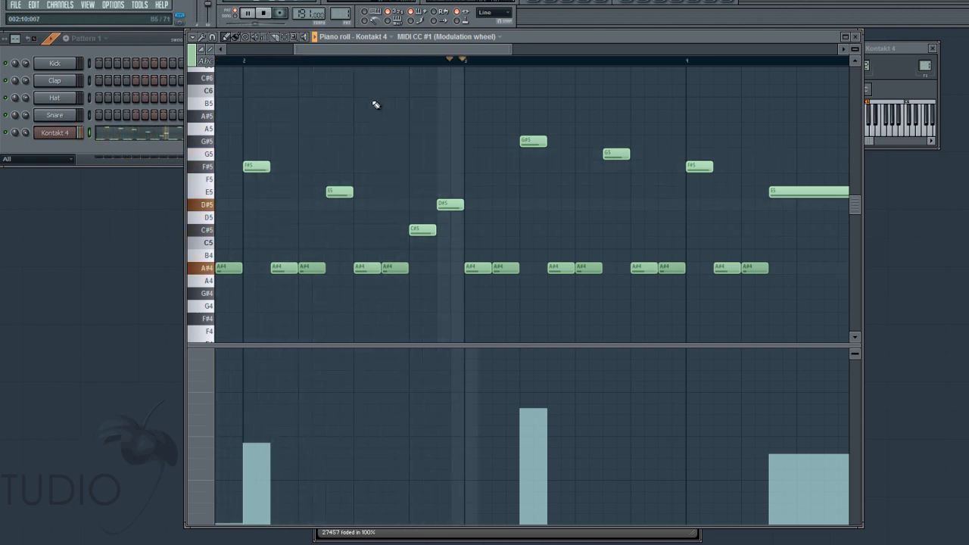
- Try a two-thirds modulation burst on the F#5 at the start of bar 4, dropping to zero after it
click(686, 413)
click(688, 409)
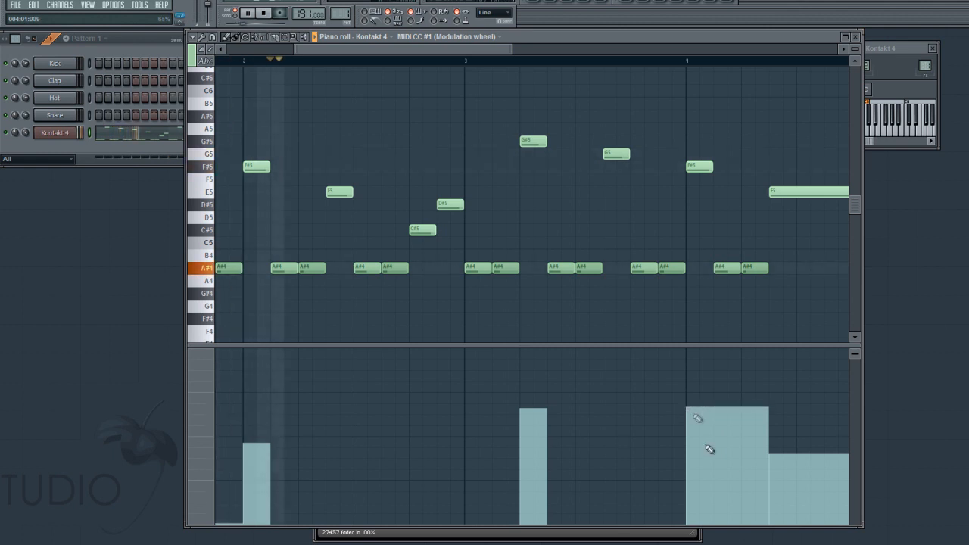
click(721, 511)
mouse_move(721, 510)
mouse_down()
mouse_move(722, 538)
mouse_move(721, 518)
mouse_move(718, 529)
mouse_move(689, 533)
mouse_up()
key(space)
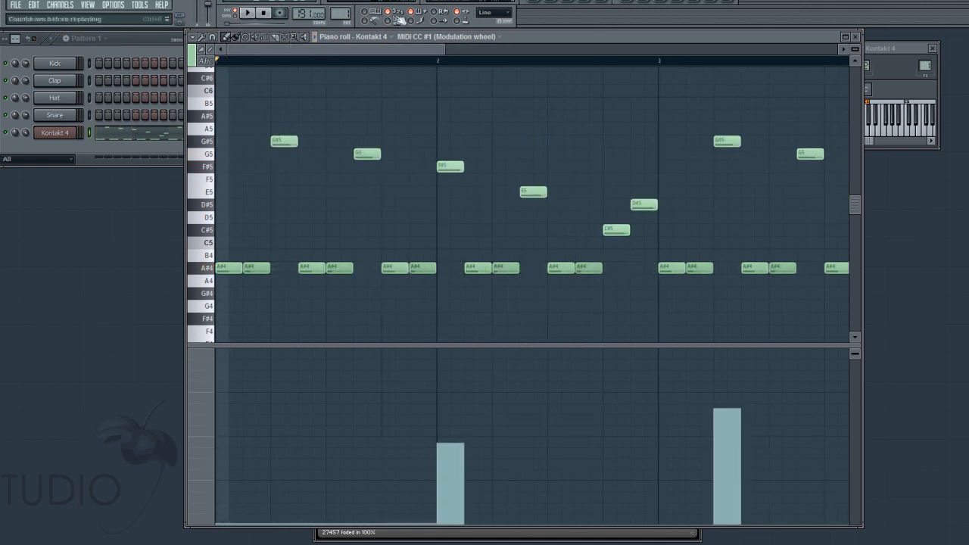
- With snap set to Line, split bar 1's first A#4 into two half-length notes and lower the second's velocity to about 11%
click(494, 12)
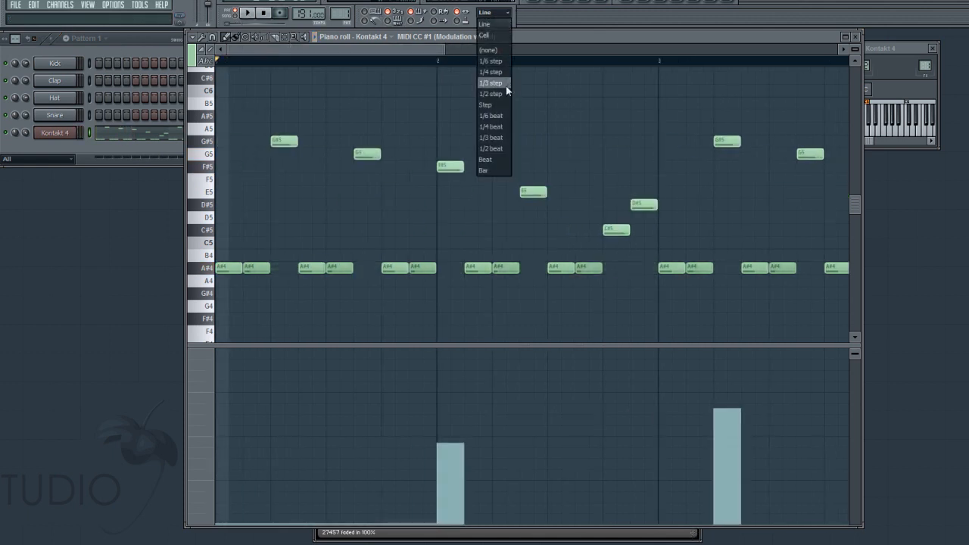
click(485, 23)
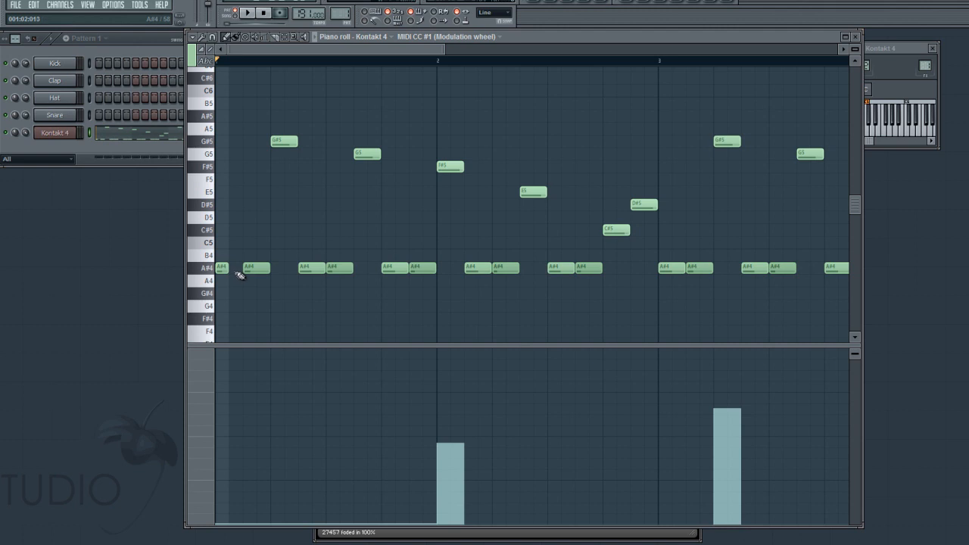
click(203, 386)
click(246, 404)
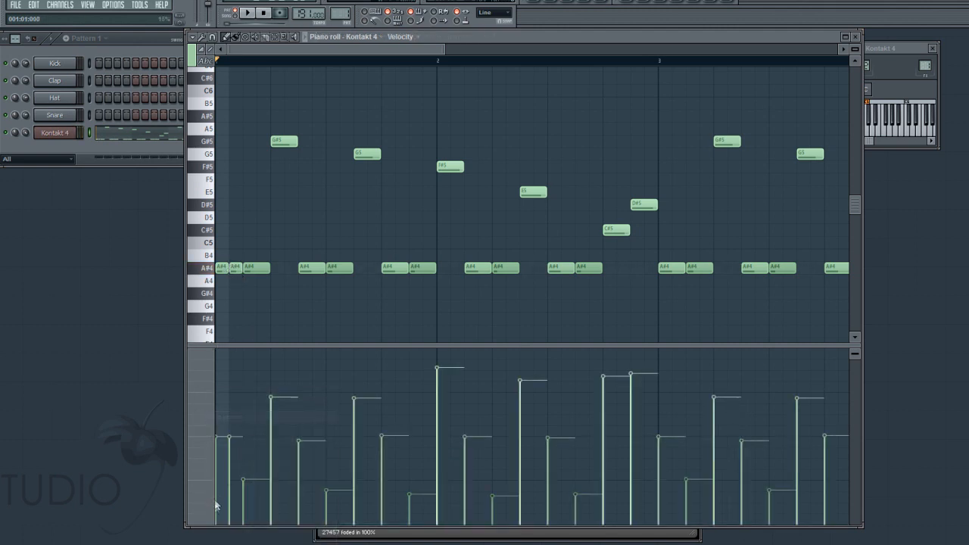
click(228, 506)
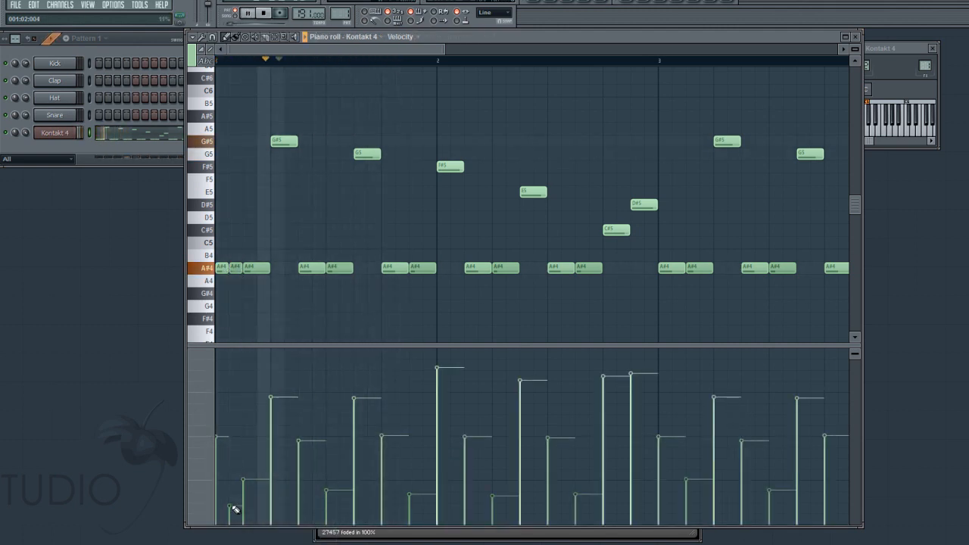
- Split the A#4 just before bar 3's G5 into two half-length notes and play the riff
key(space)
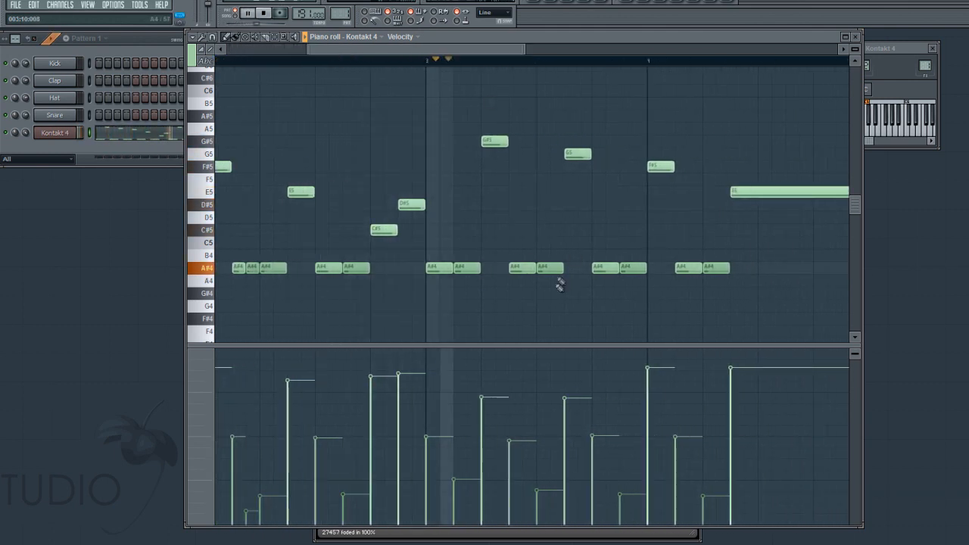
drag(562, 270, 556, 270)
key(space)
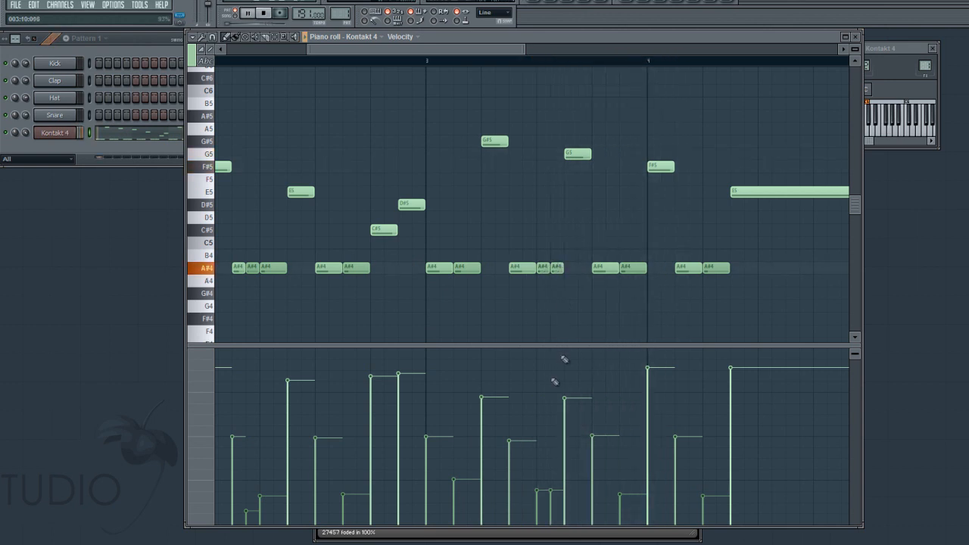
- Set the modulation wheel to about 40% under bar 4's F#5, zero after it, and about 85% under the long E5
click(209, 379)
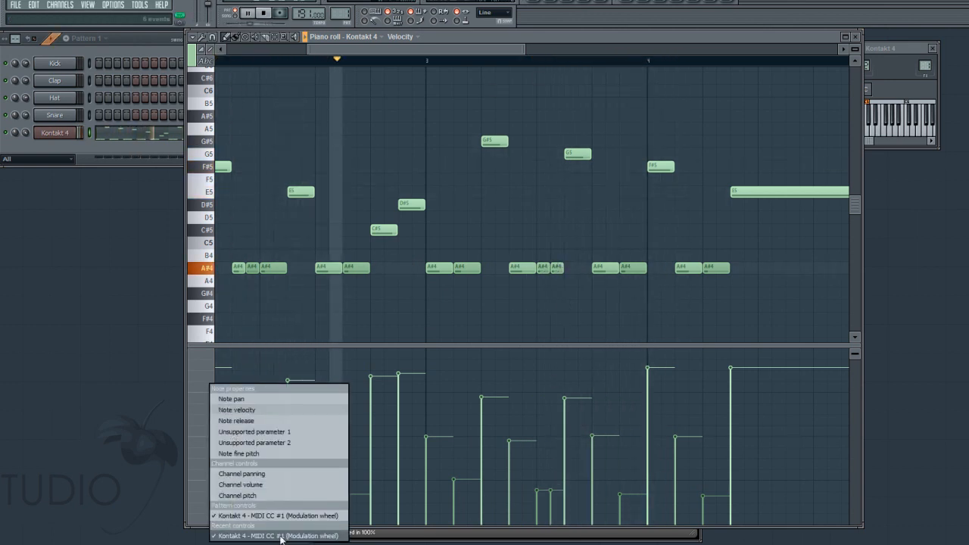
click(281, 521)
drag(648, 446, 651, 454)
mouse_move(704, 513)
mouse_down()
mouse_move(704, 525)
mouse_move(680, 517)
mouse_up()
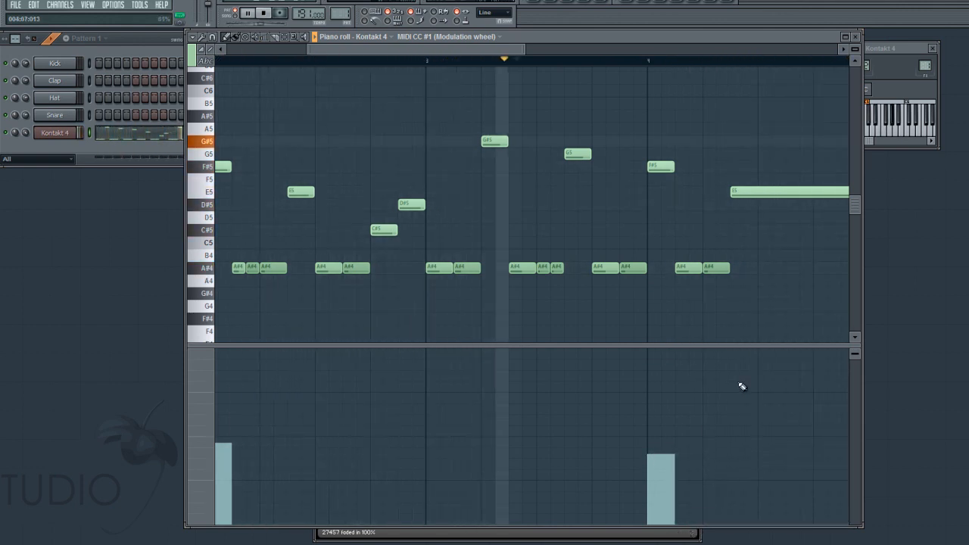
drag(731, 385, 739, 379)
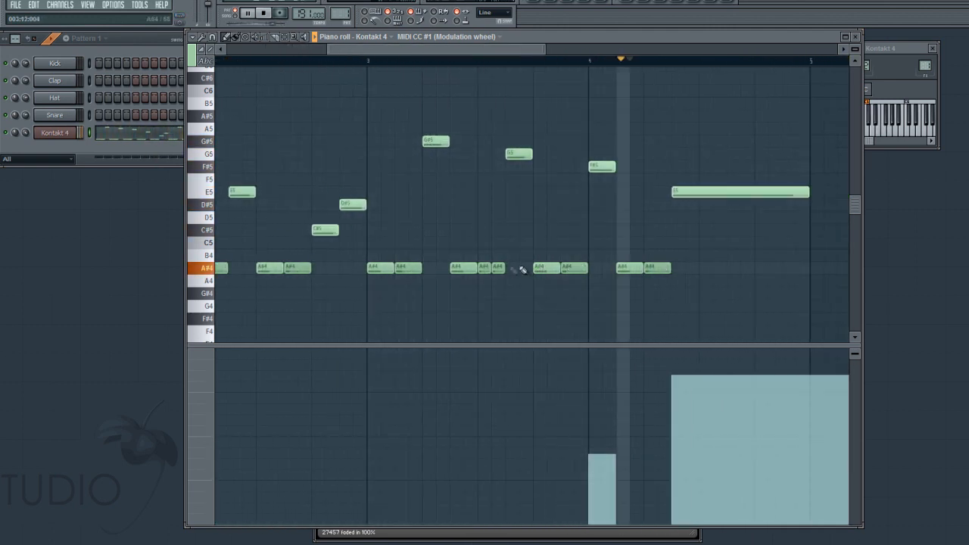
key(space)
- Raise the note velocities of most upper melody notes through bar 4's F#5 to nearly full and play back the riff
click(201, 386)
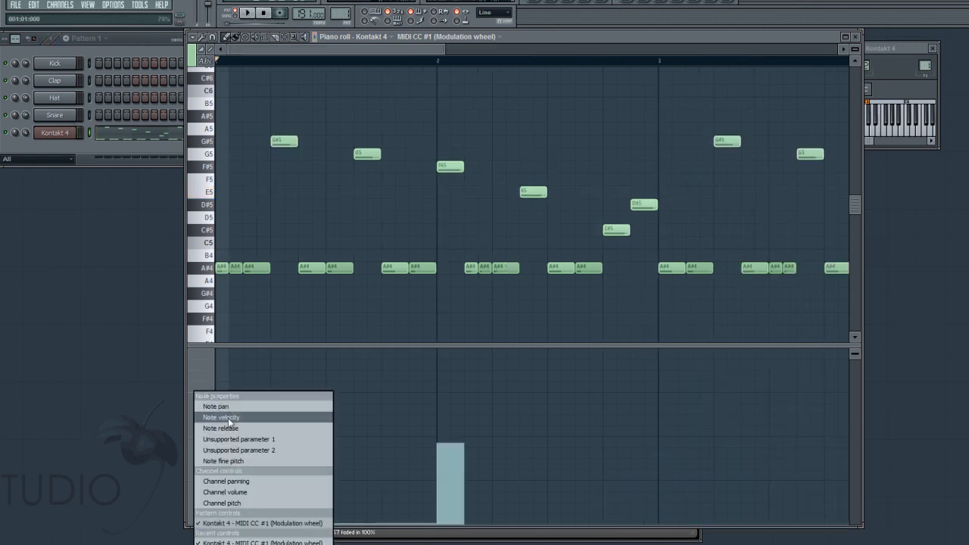
click(228, 415)
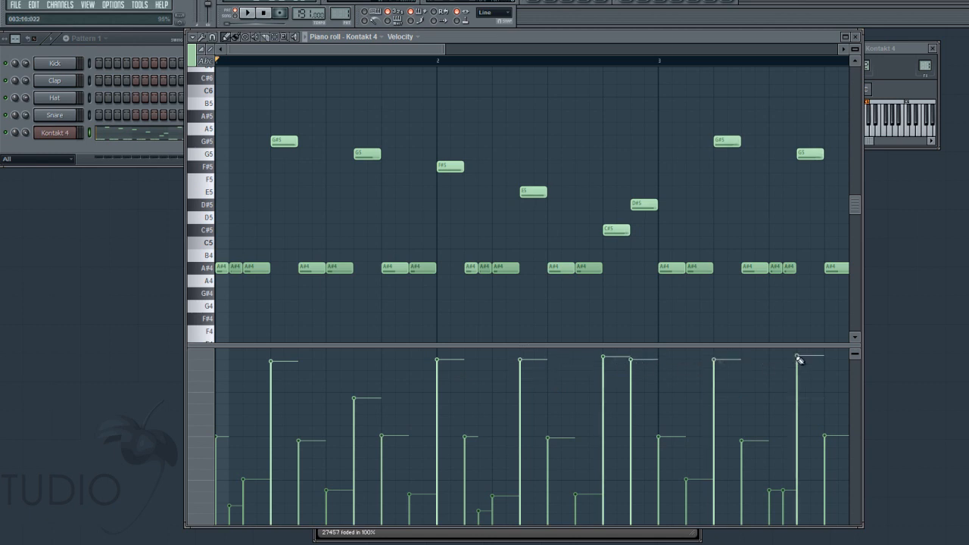
key(space)
drag(391, 50, 495, 50)
click(580, 355)
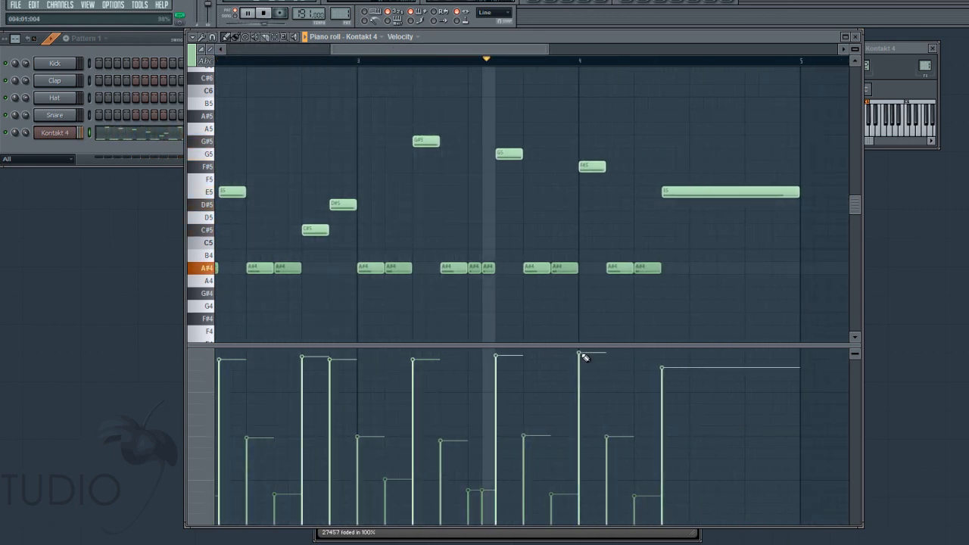
key(space)
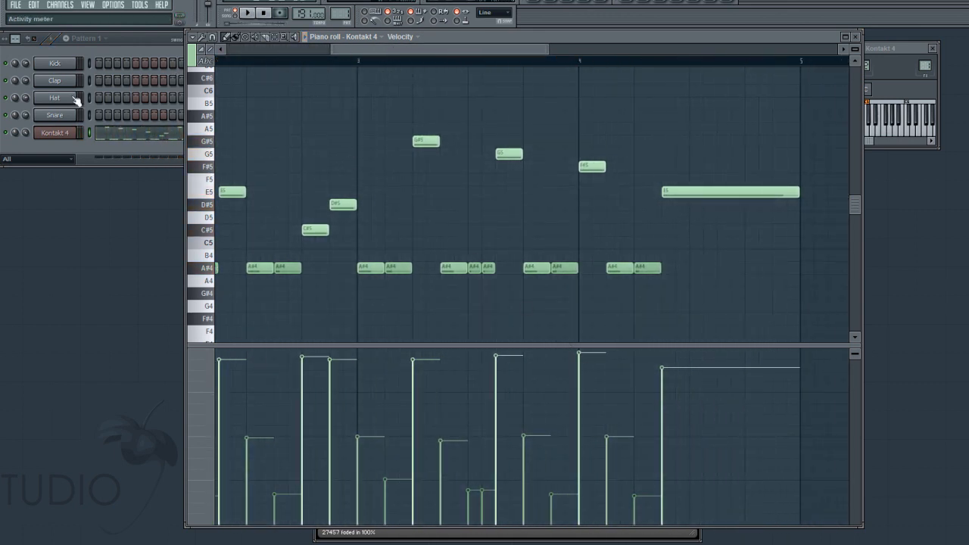
- Open the mixer, close the piano roll and bring the Kontakt 4 instrument rack to the front
click(88, 4)
click(111, 69)
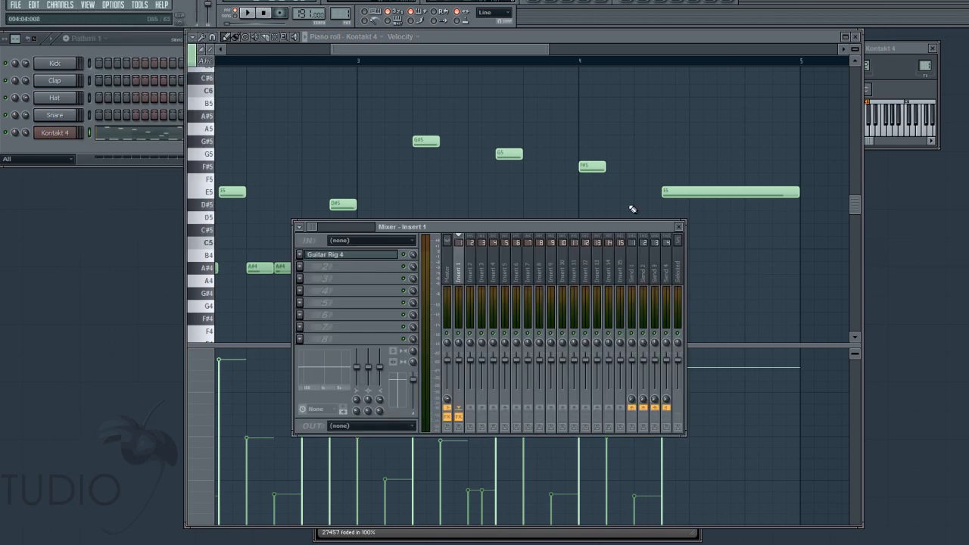
click(856, 36)
click(477, 205)
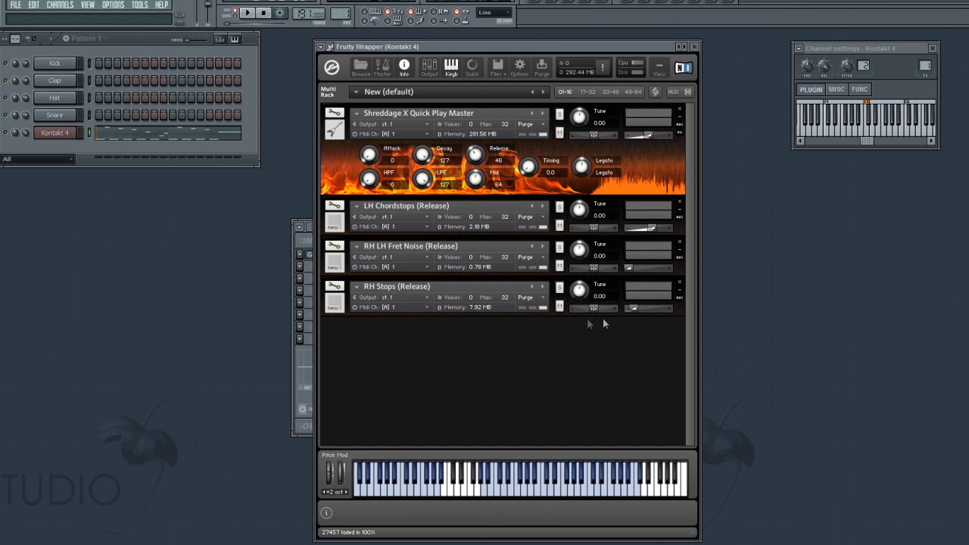
- During riff playback, raise the RH Stops volume close to maximum and the RH LH Fret Noise volume to about -17.4
drag(636, 309, 640, 310)
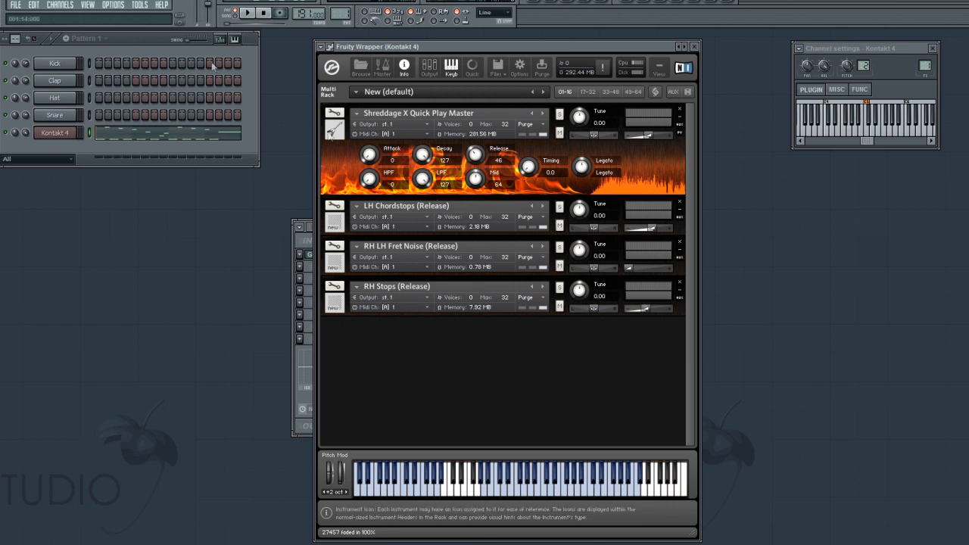
click(155, 39)
key(space)
drag(644, 313, 649, 312)
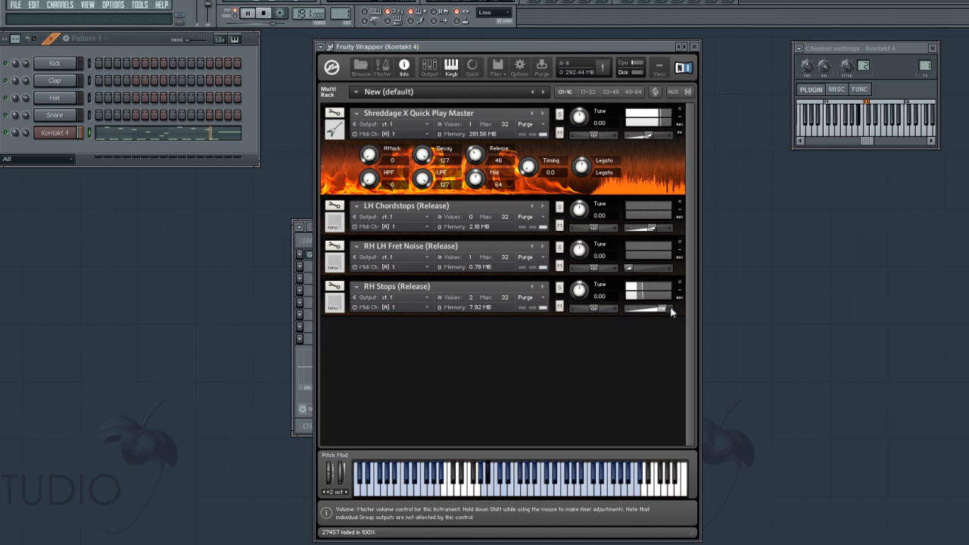
drag(655, 306, 666, 307)
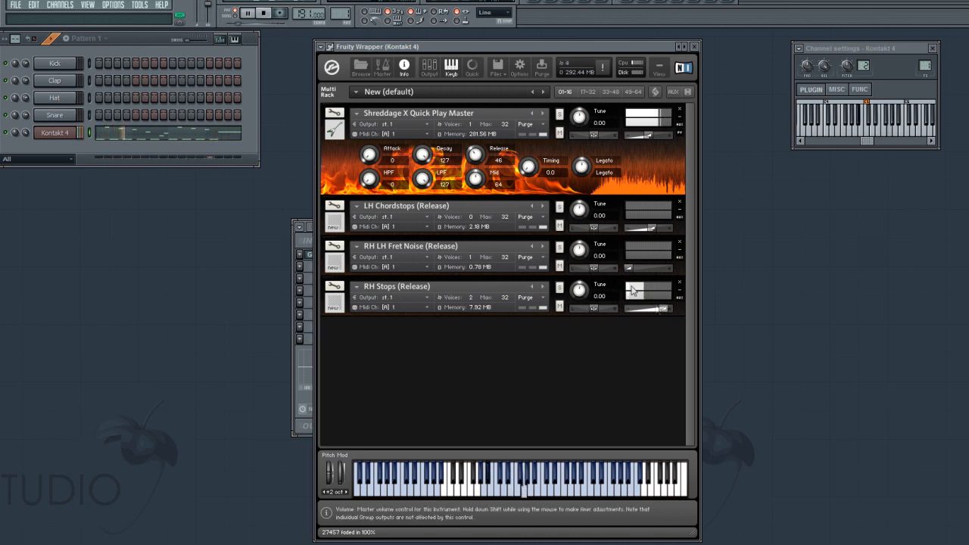
drag(630, 267, 644, 266)
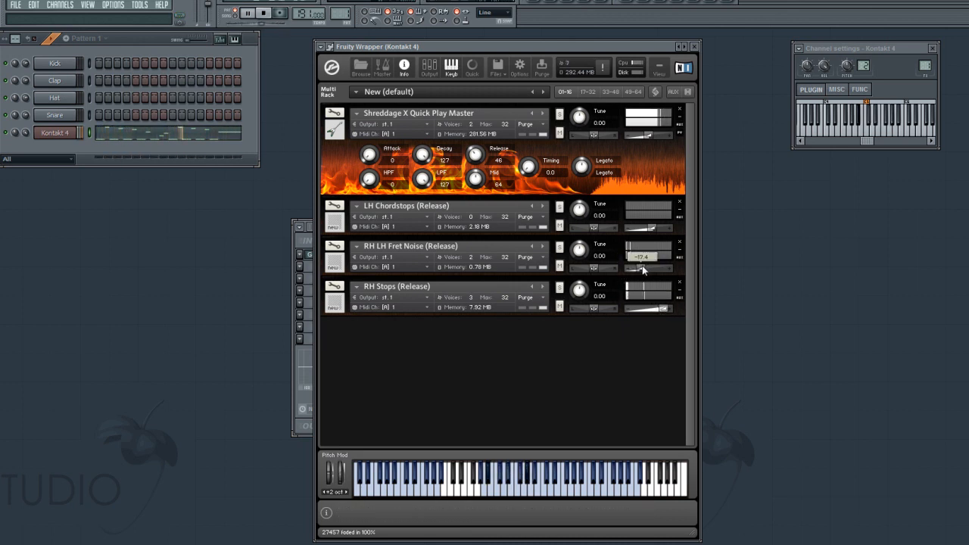
- Open Guitar Rig 4 on mixer Insert 1, audition the Big Monster metal preset and load Slip Note Wide
click(303, 268)
click(317, 267)
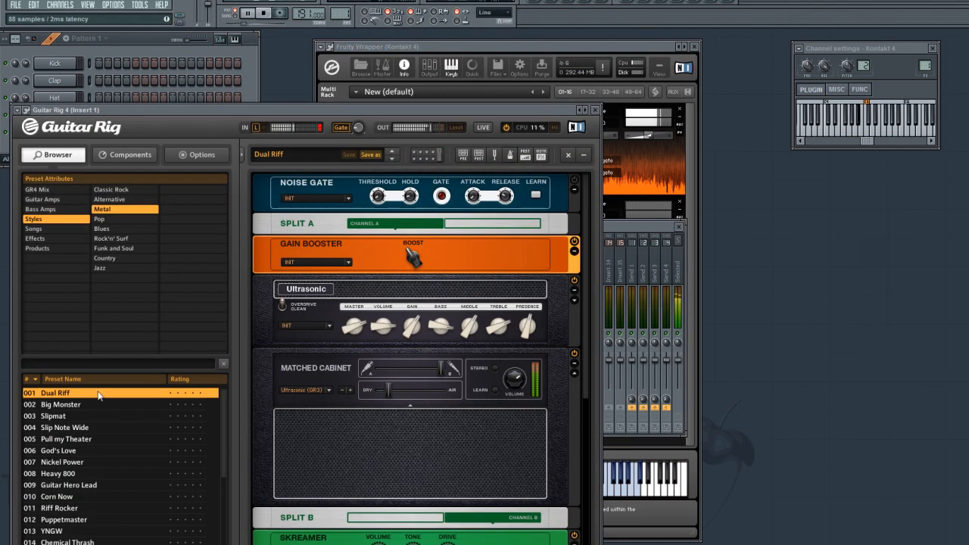
click(91, 406)
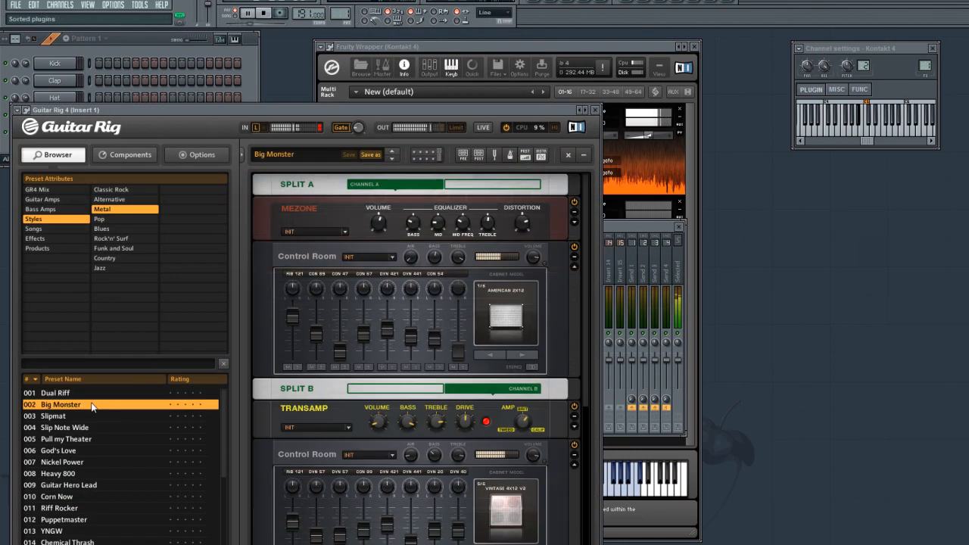
click(92, 427)
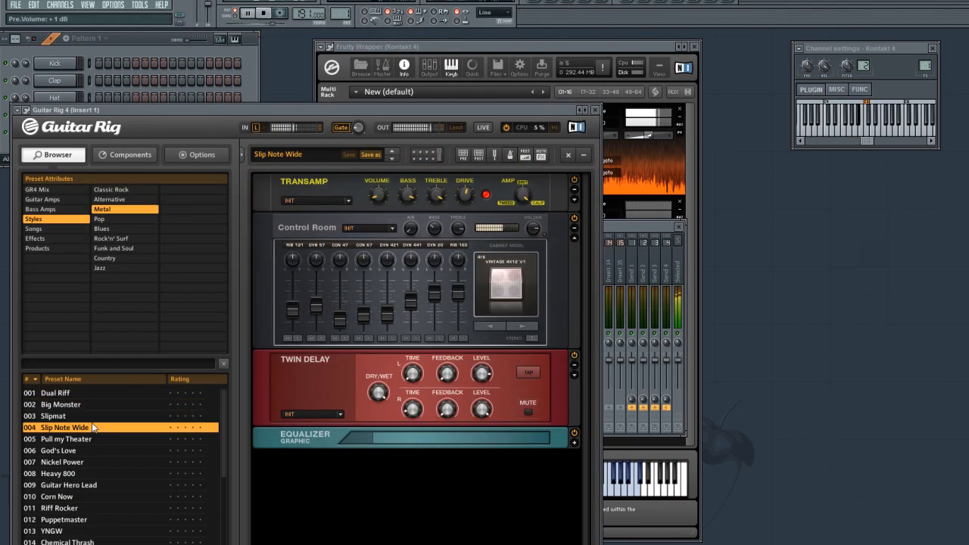
- Reopen the piano roll of the Kontakt 4 channel and stop playback
click(138, 44)
right_click(61, 137)
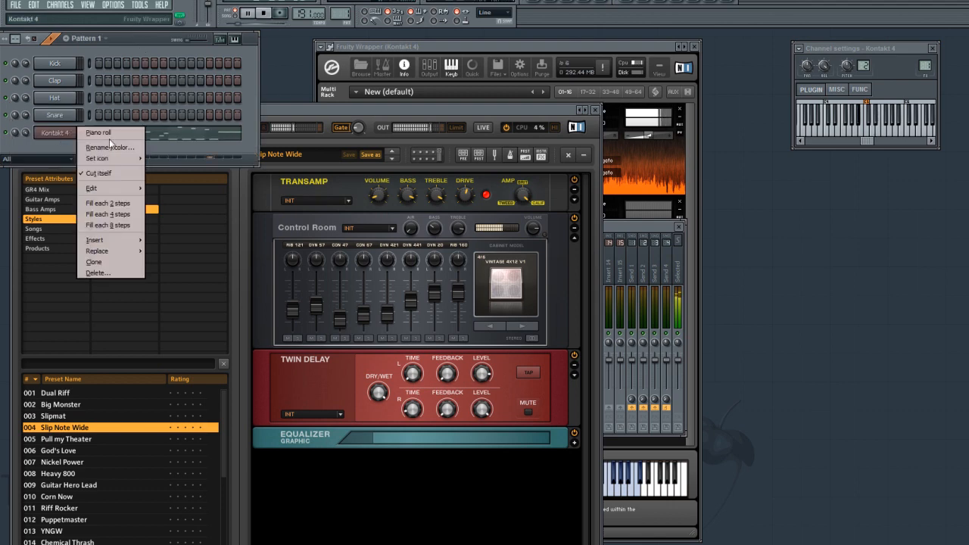
click(109, 138)
key(space)
scroll(305, 113, down, 2)
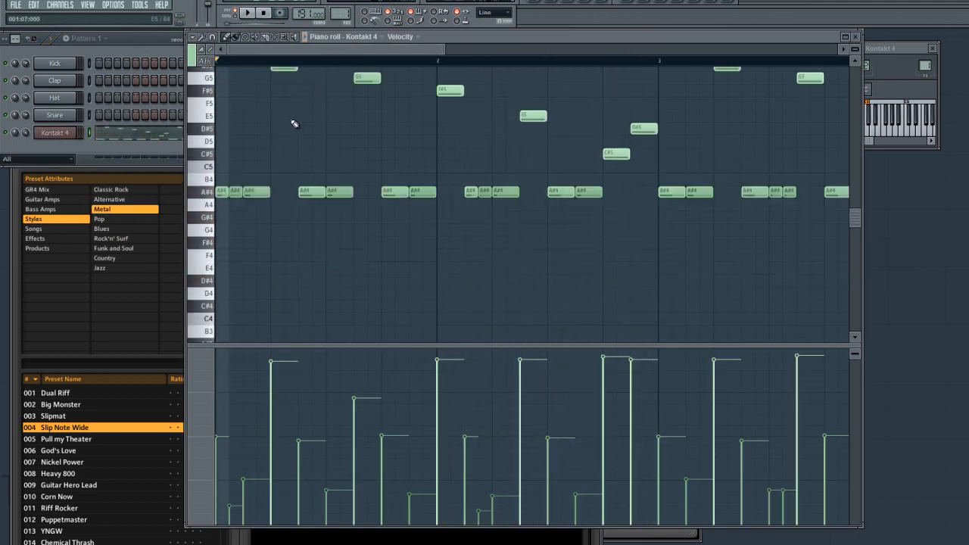
- Transpose every note of the riff down three octaves, with the low notes on A#1, and play it back
key(ctrl+a)
drag(218, 195, 209, 296)
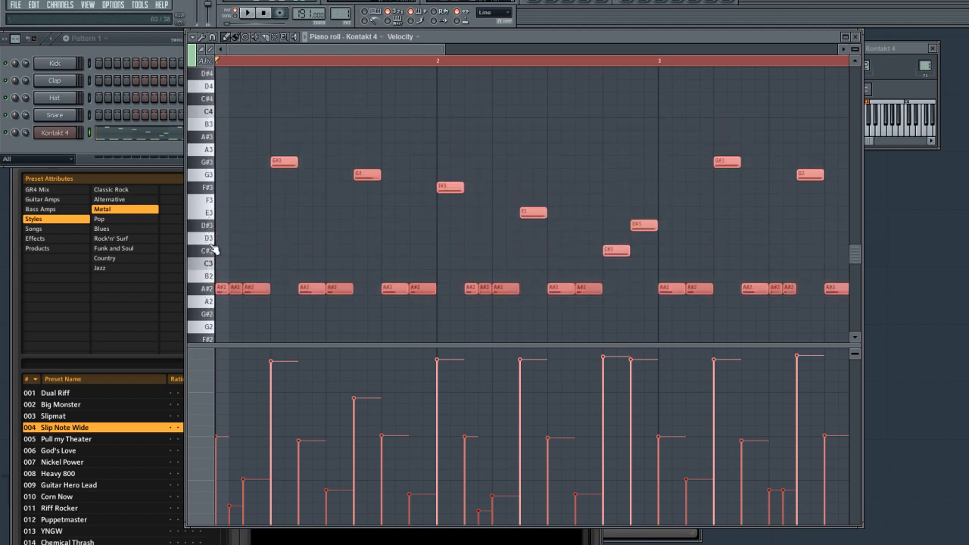
drag(215, 248, 218, 333)
key(space)
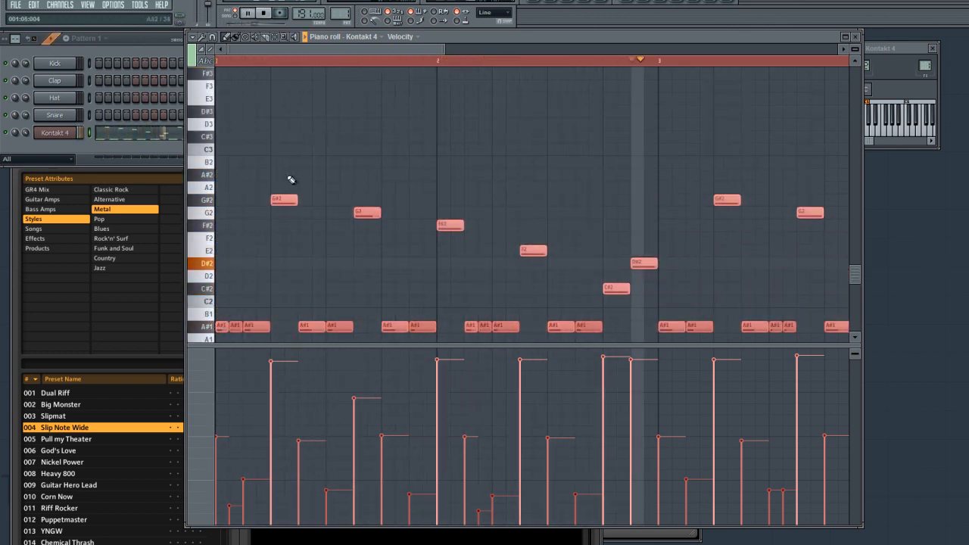
key(space)
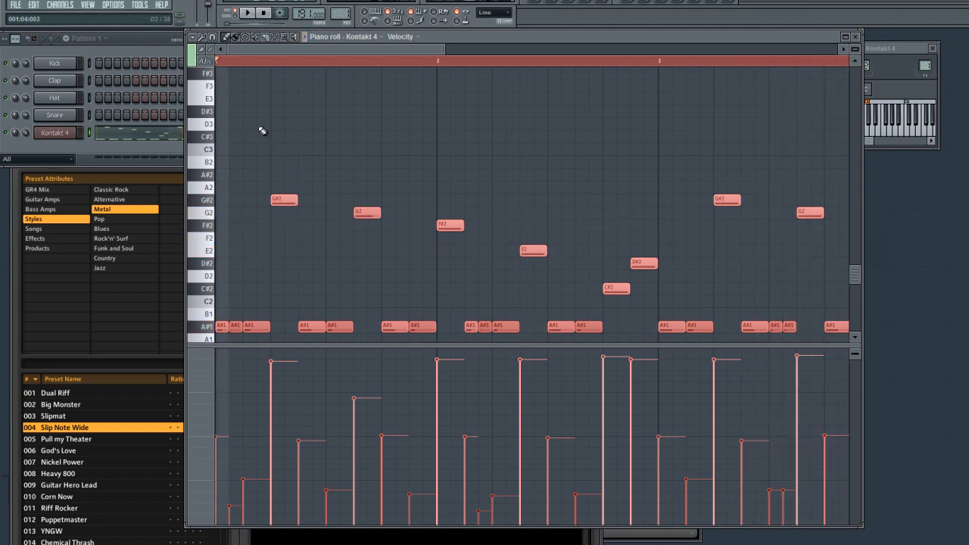
scroll(262, 131, down, 2)
key(space)
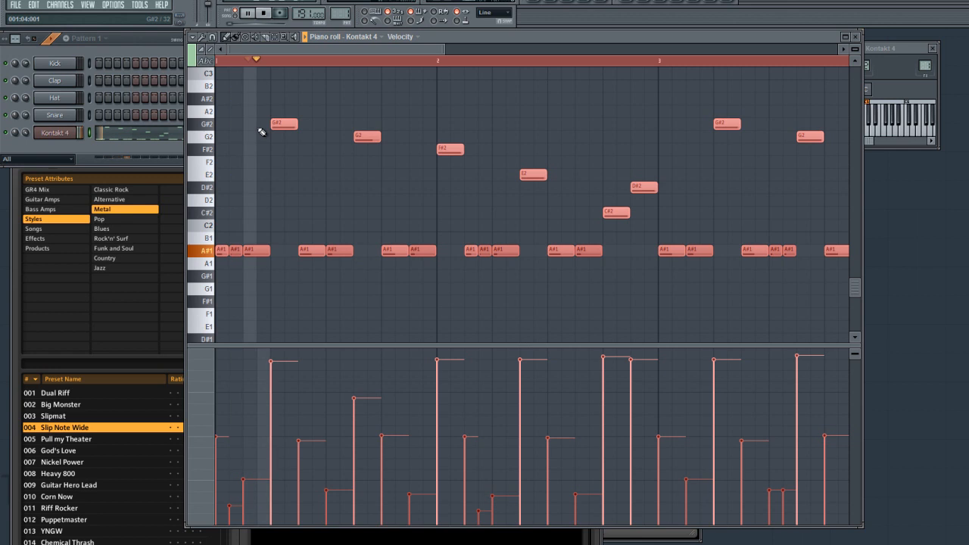
- Lower the velocities of bar 1's first A#1 to about 35%, and its G2 and following A#1 to just under half
scroll(348, 177, down, 2)
click(219, 462)
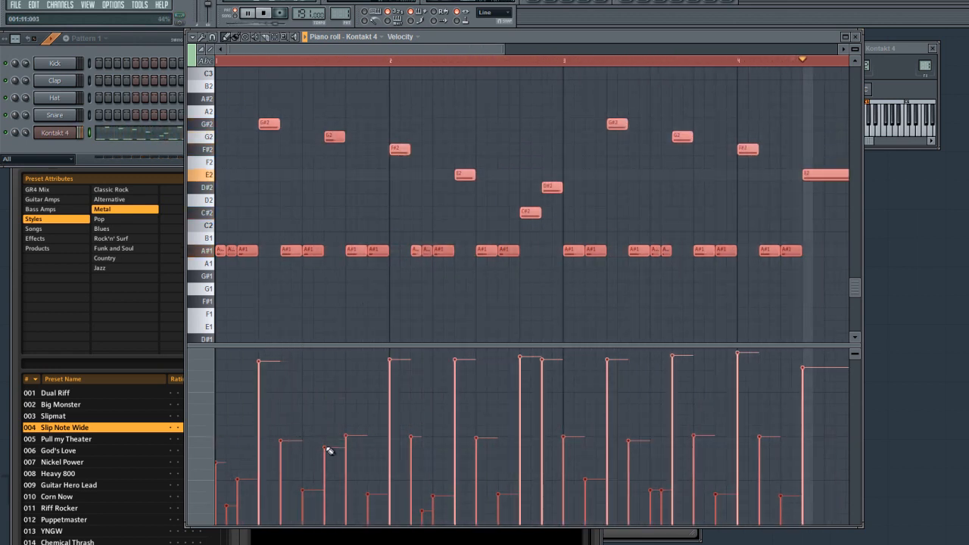
click(326, 416)
click(340, 442)
click(346, 447)
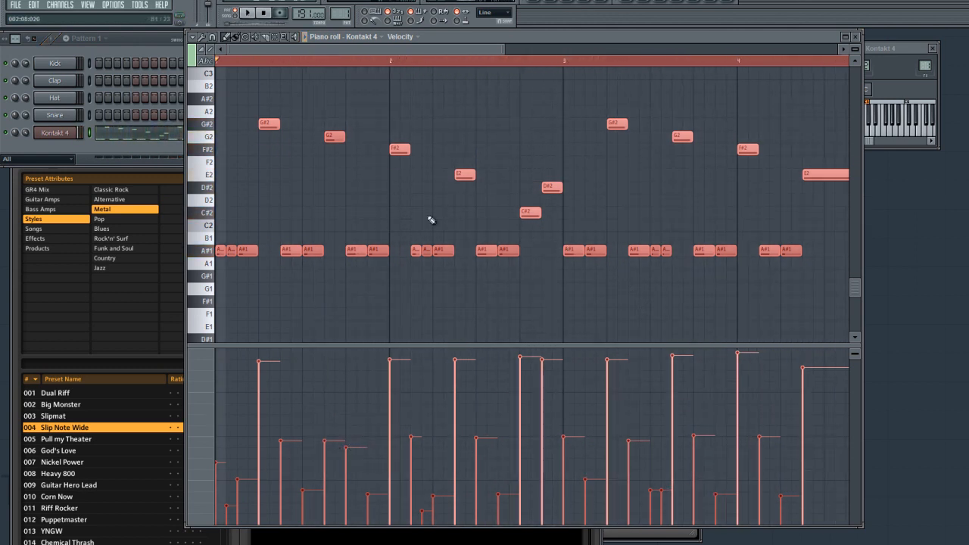
- In Kontakt, lower RH LH Fret Noise slightly, raise LH Chordstops and switch the Legato knob to Porta, then return to the piano roll
click(54, 133)
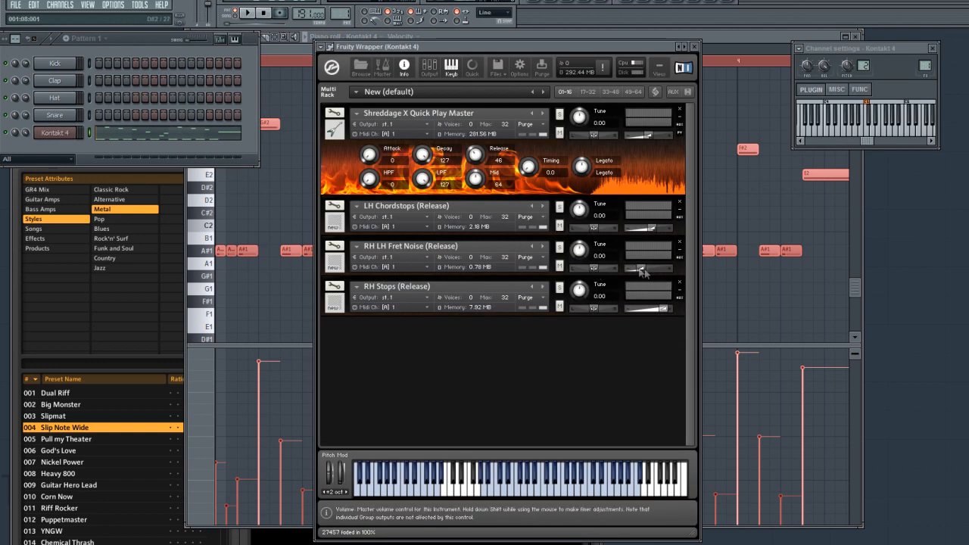
drag(641, 268, 637, 269)
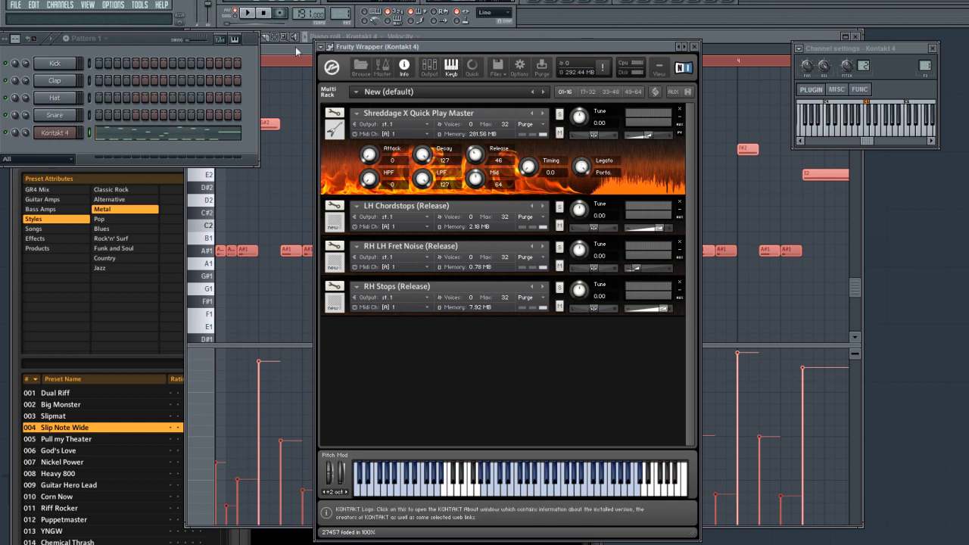
click(296, 49)
- Shorten bar 4's long E2 to seven steps, add an overlapping seven-step A1 ending at bar 5, and play the riff
drag(488, 52, 606, 70)
click(615, 209)
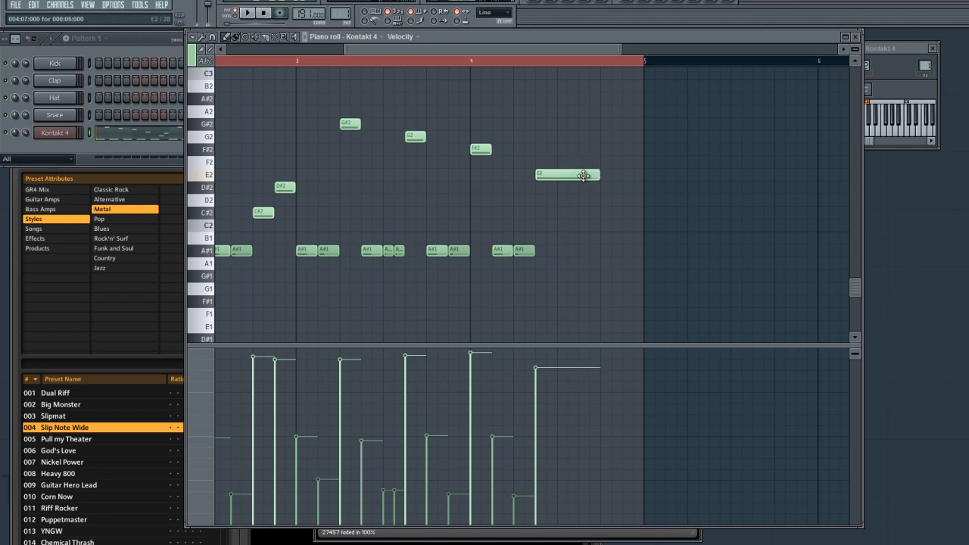
click(566, 263)
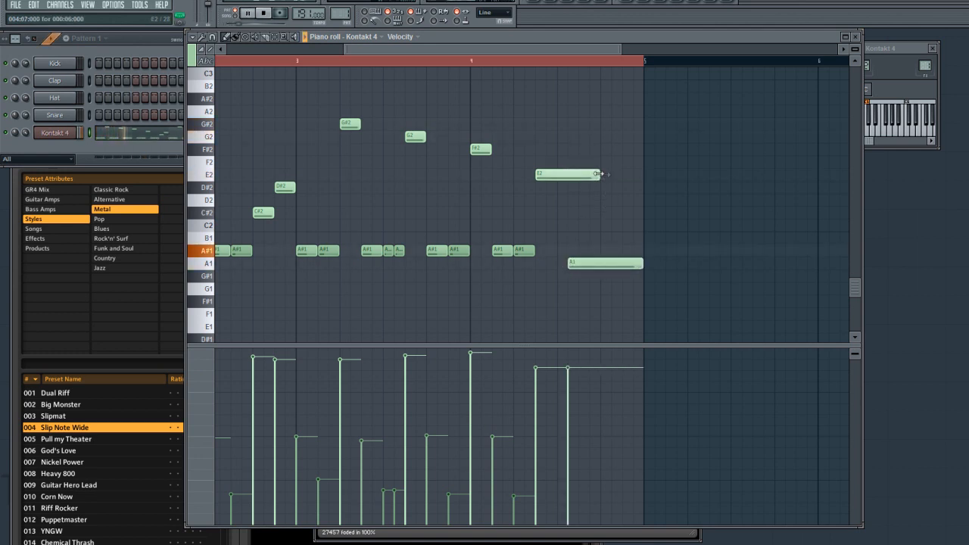
drag(561, 52, 581, 53)
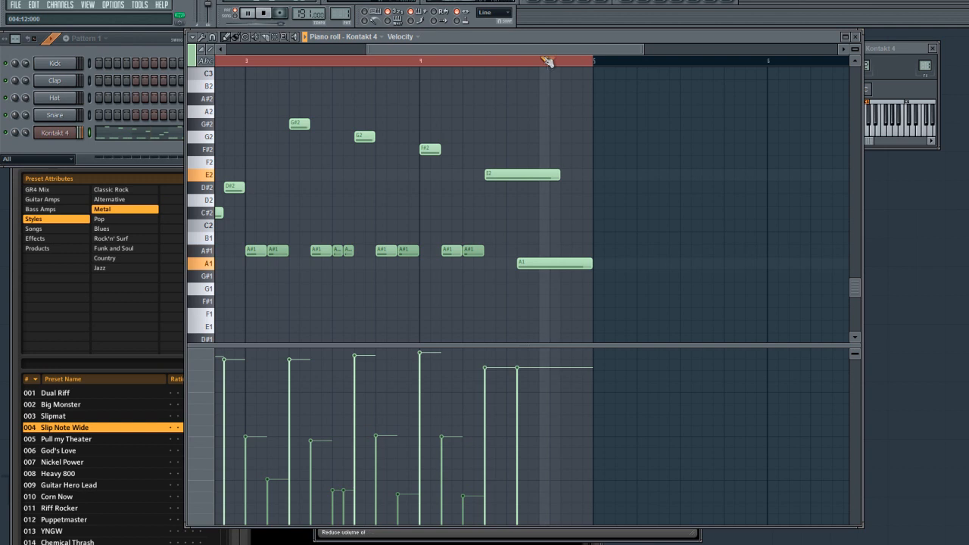
key(space)
key(space)
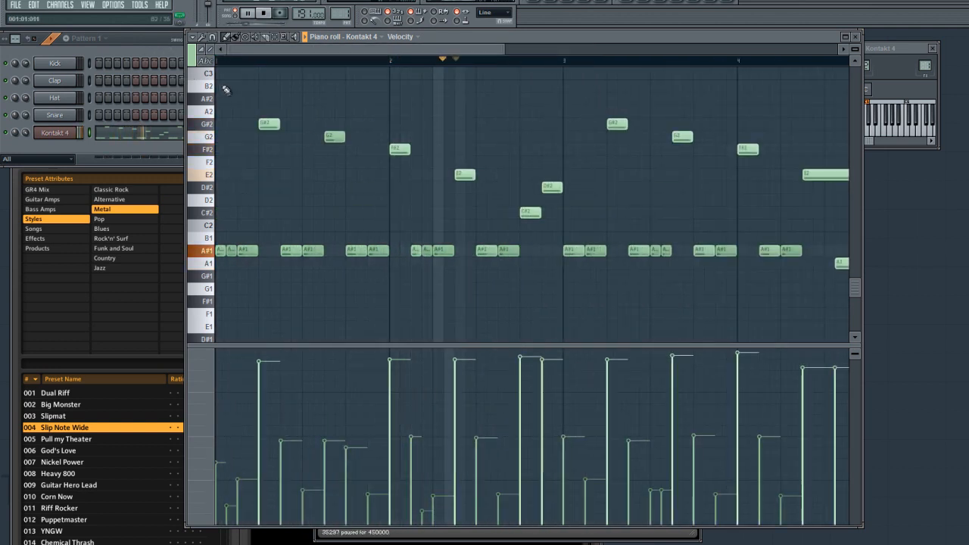
drag(362, 48, 482, 51)
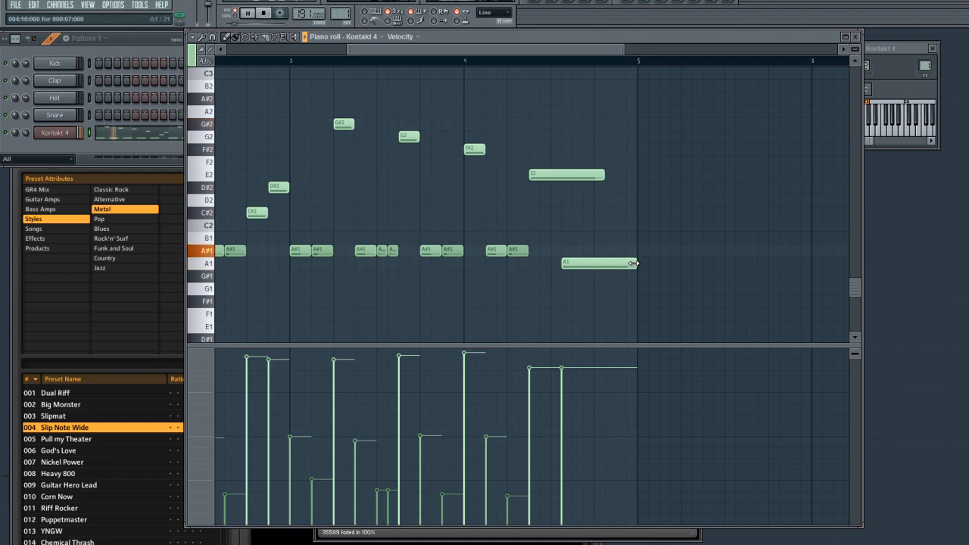
drag(424, 51, 293, 58)
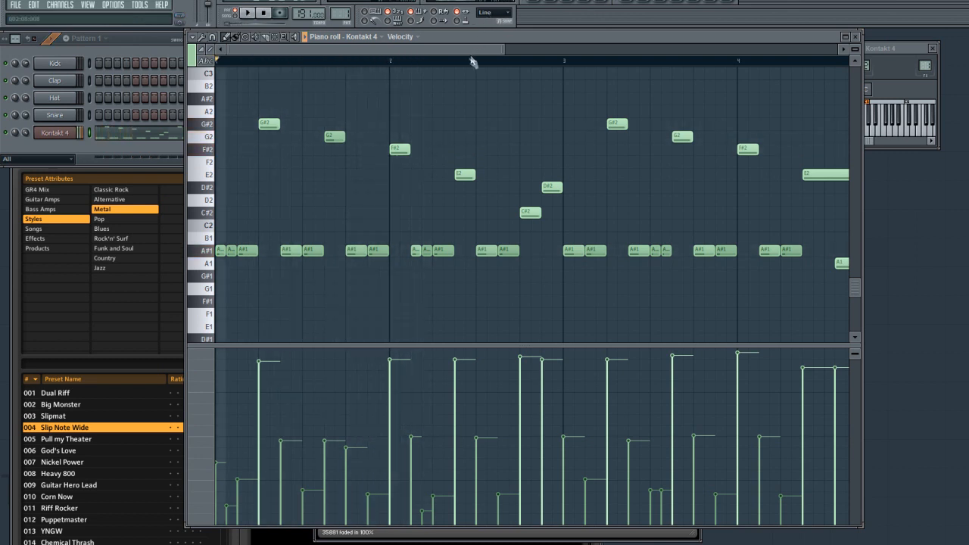
- Stop playback and clear all notes from the piano roll, including a trial G#1 at the start of bar 1
key(space)
key(ctrl+a)
key(Delete)
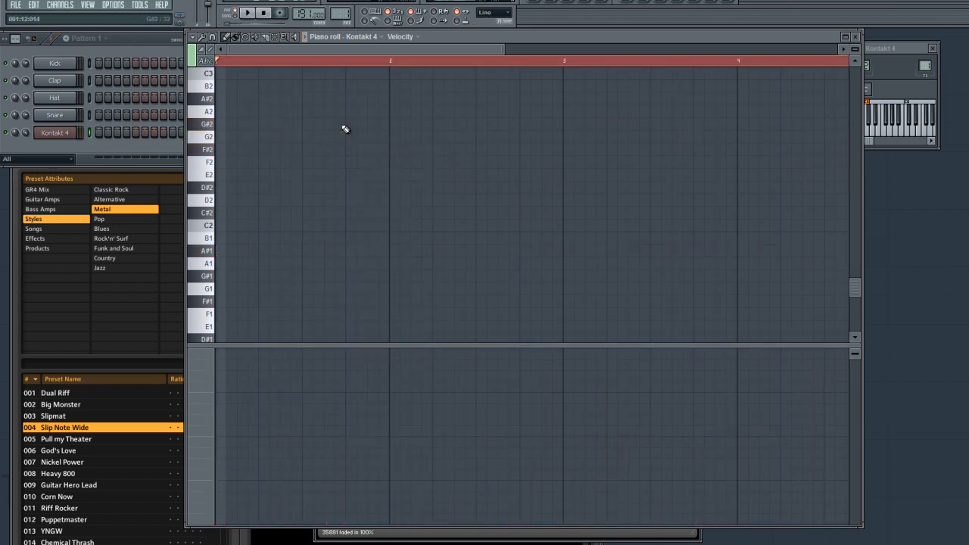
click(237, 276)
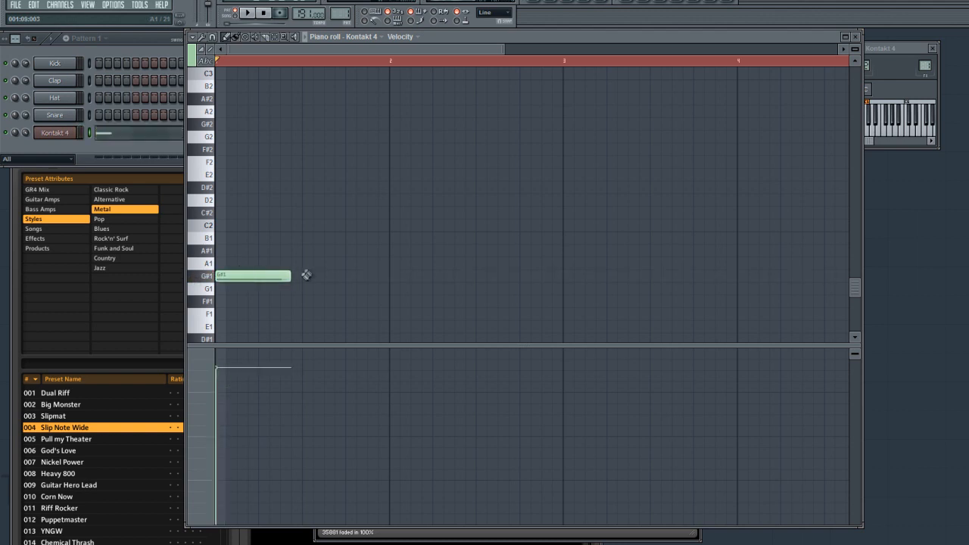
right_click(227, 277)
- Place three consecutive one-step A#4 notes at the start of bar 1
scroll(244, 126, up, 5)
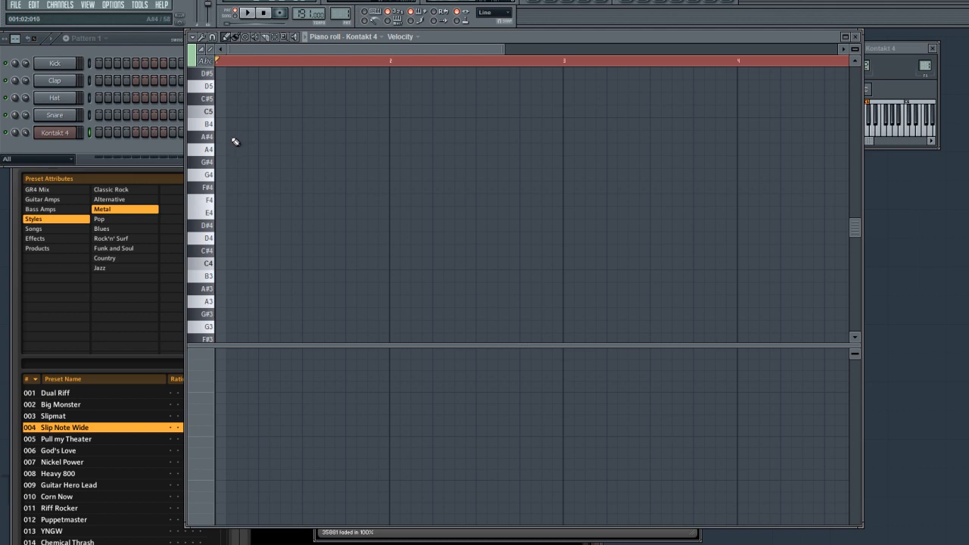
drag(203, 139, 206, 139)
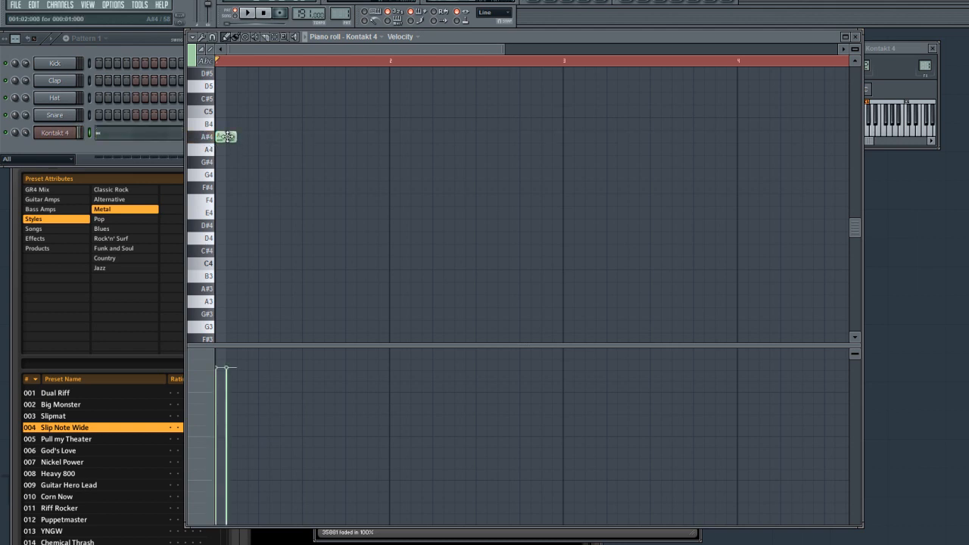
scroll(244, 177, up, 5)
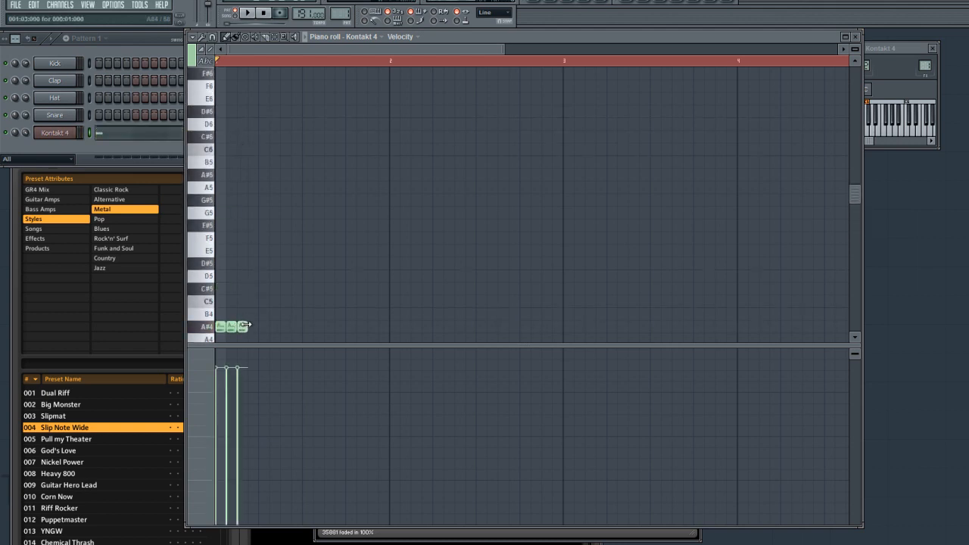
- Try repeating the three-note A#4 group up to bar 3 with rising velocities, then erase every copy after the first group
key(ctrl+a)
key(ctrl+b)
drag(291, 325, 335, 324)
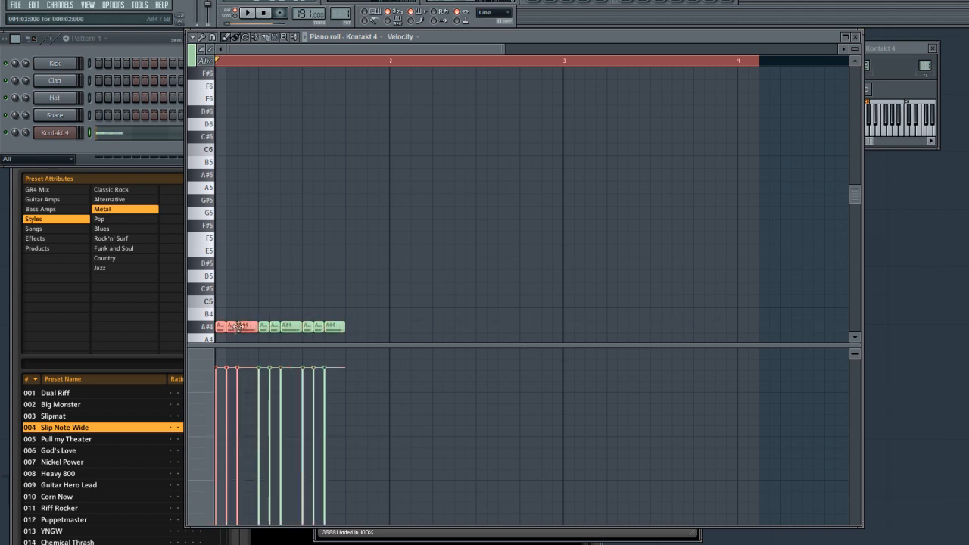
drag(245, 327, 411, 327)
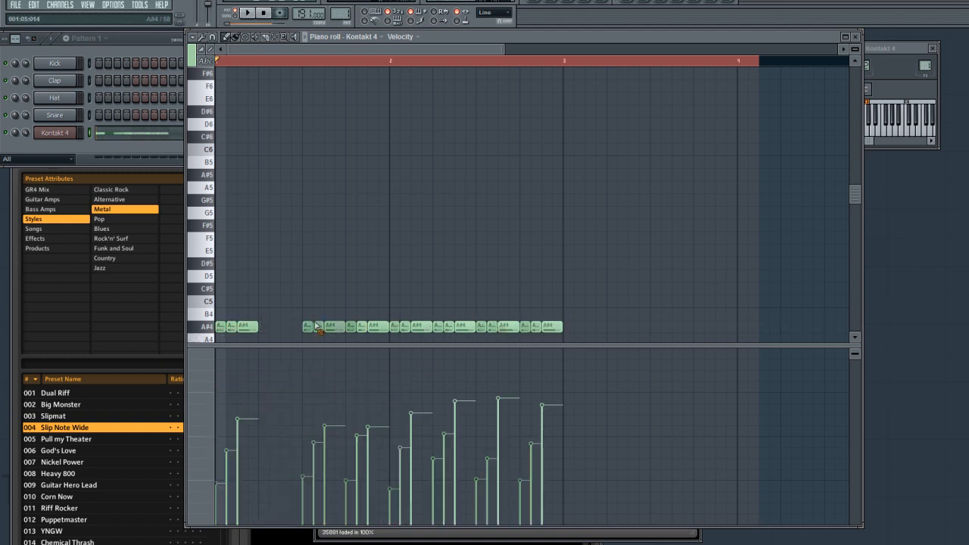
drag(459, 328, 341, 329)
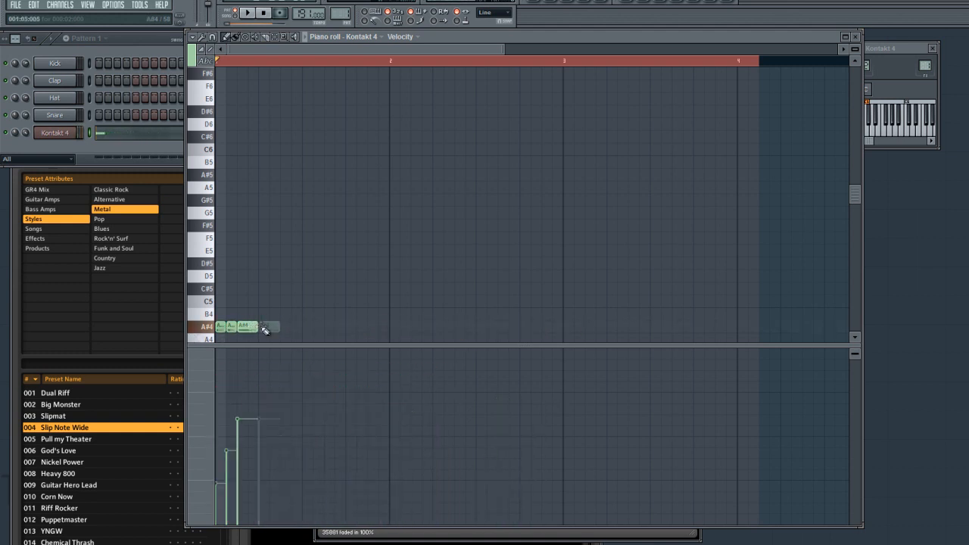
- Add a fourth two-step A#4 to the group and repeat the four-note group four more times, ending just before bar 3
drag(251, 327, 311, 328)
drag(246, 329, 377, 328)
drag(259, 328, 454, 325)
drag(263, 328, 523, 328)
- Lower the velocity of the last note in the second and third A#4 groups during playback, and stop the riff
click(458, 263)
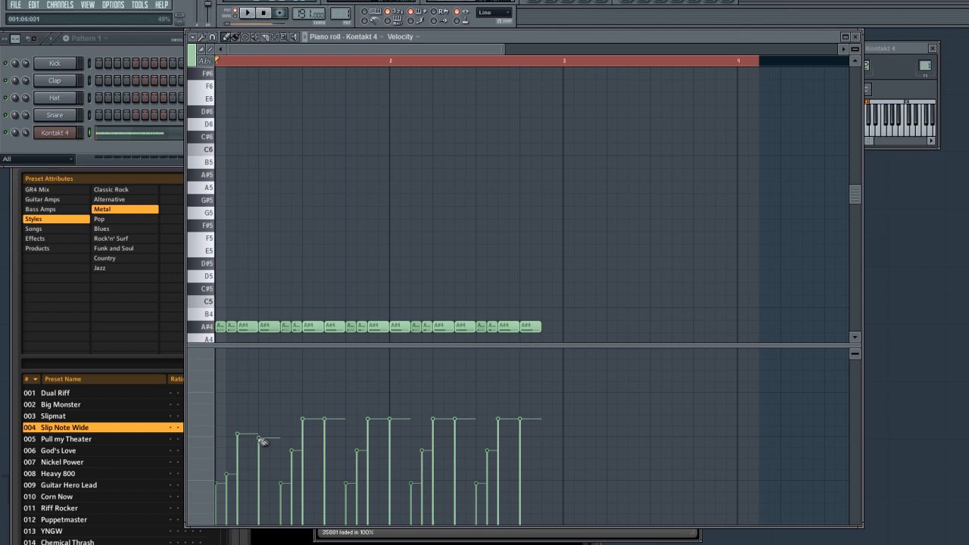
click(325, 447)
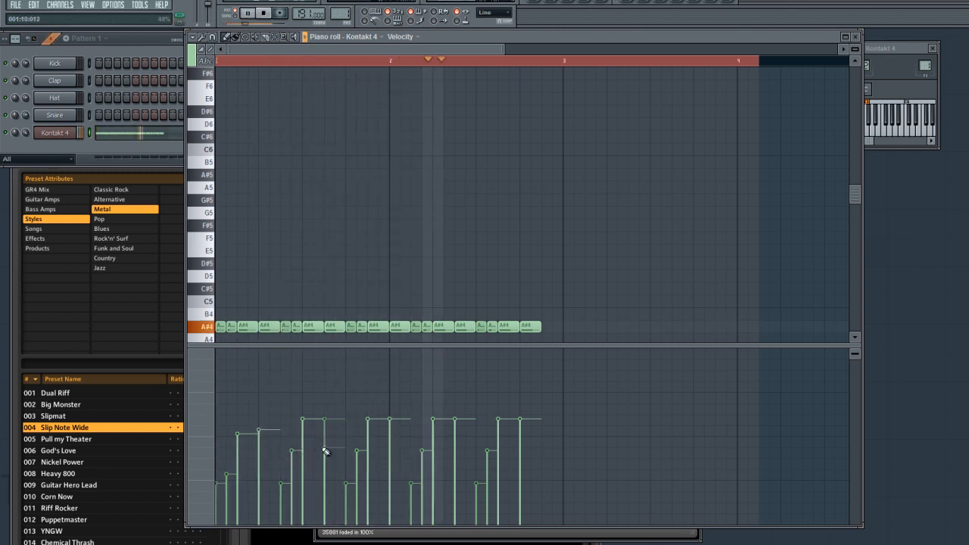
click(390, 441)
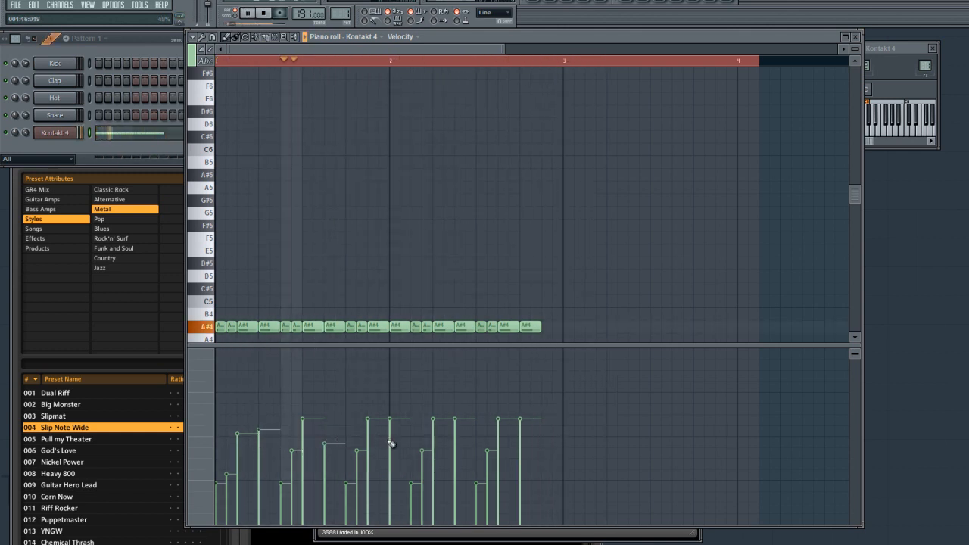
key(space)
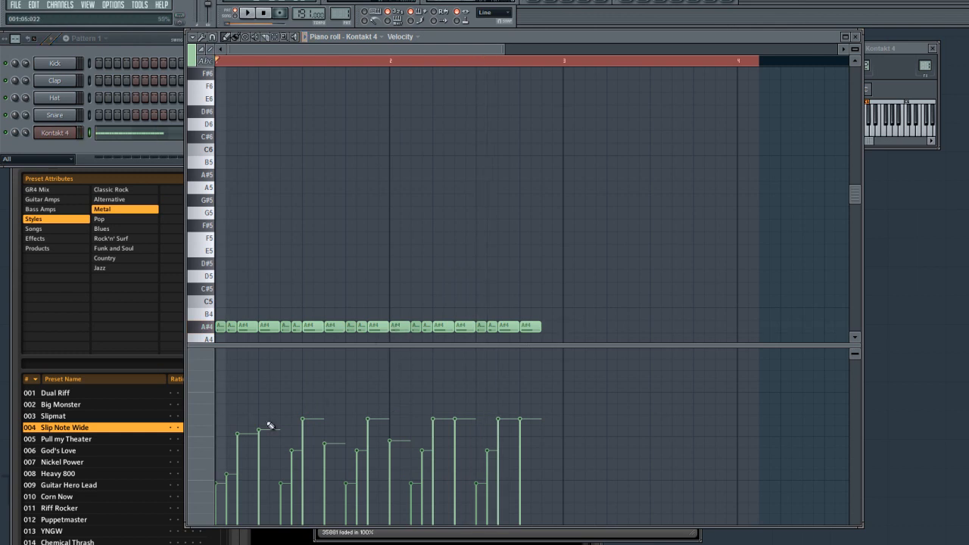
- Display the modulation wheel events, erase the one at bar 4, and return the event lane to note velocity
click(207, 403)
click(272, 530)
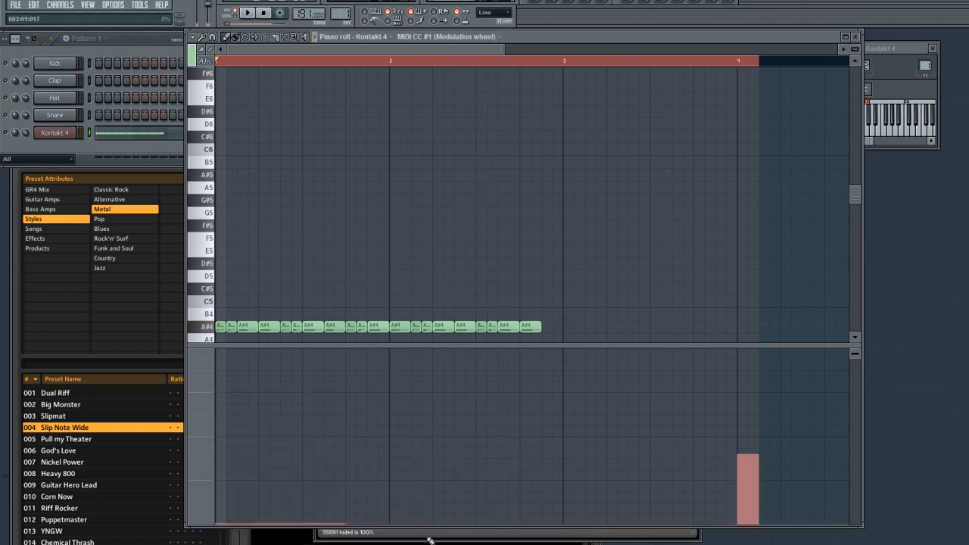
key(space)
click(194, 376)
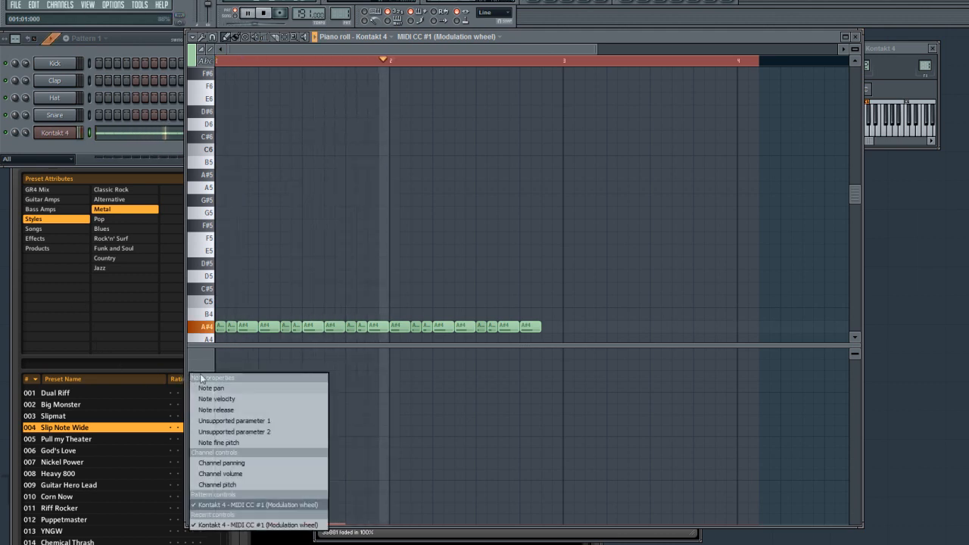
click(212, 396)
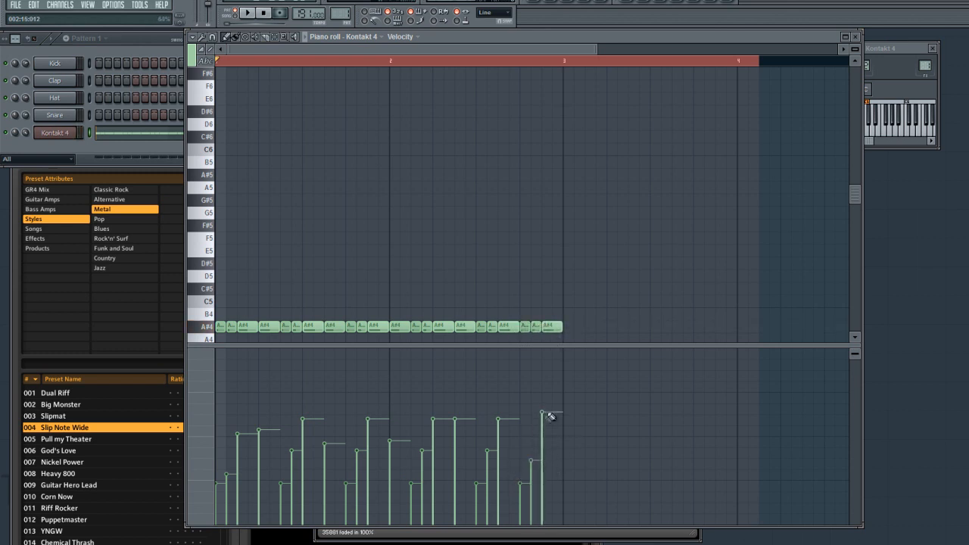
- Lower the velocity of the last A#4 before bar 3 and replay the riff with the timeline selection cleared
key(space)
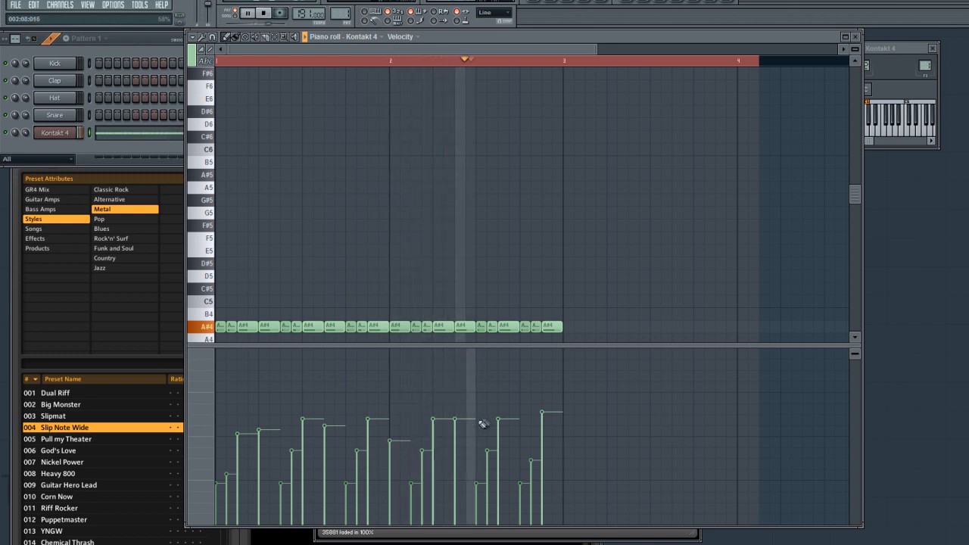
click(543, 453)
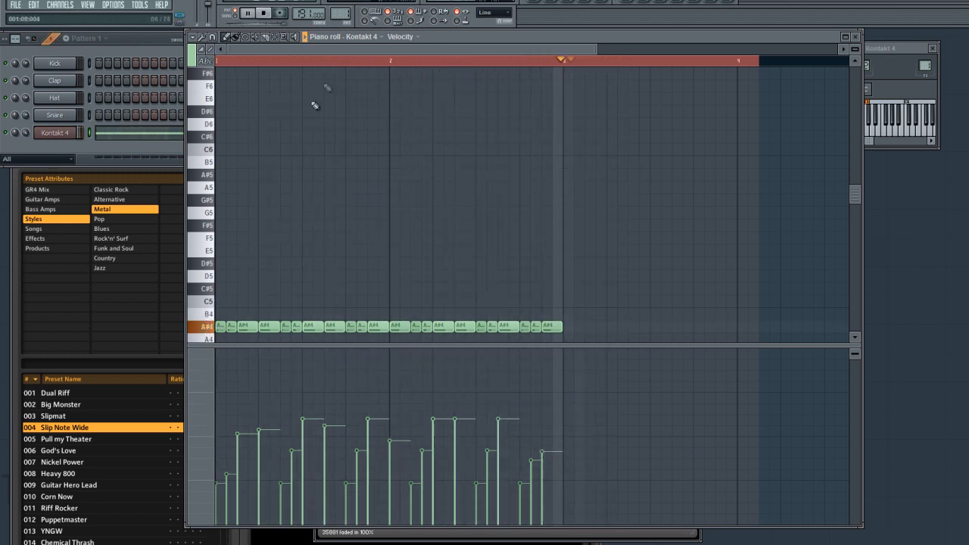
key(space)
click(530, 65)
key(space)
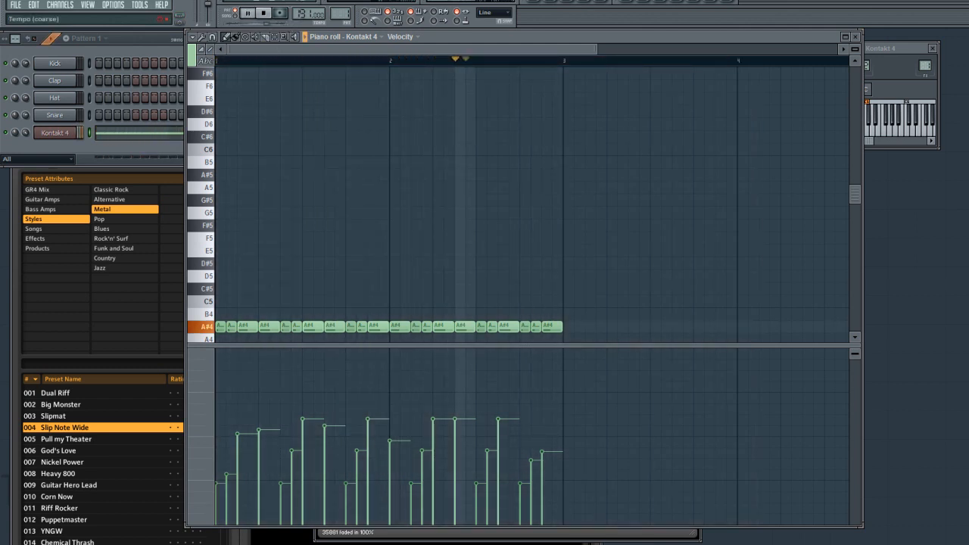
- Transpose the whole riff up to D5 and down to C#5 while it plays, and stop playback
key(ctrl+a)
drag(229, 329, 259, 278)
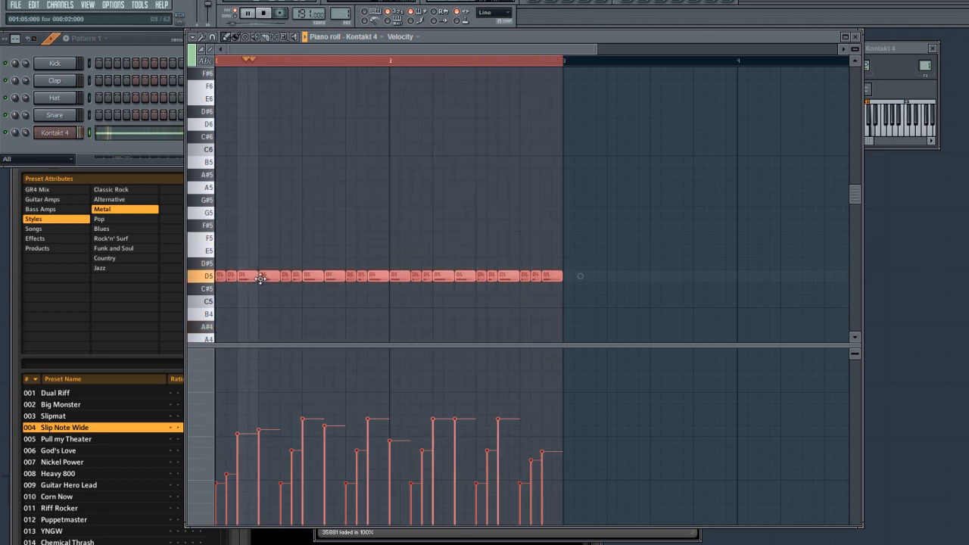
drag(260, 286, 260, 299)
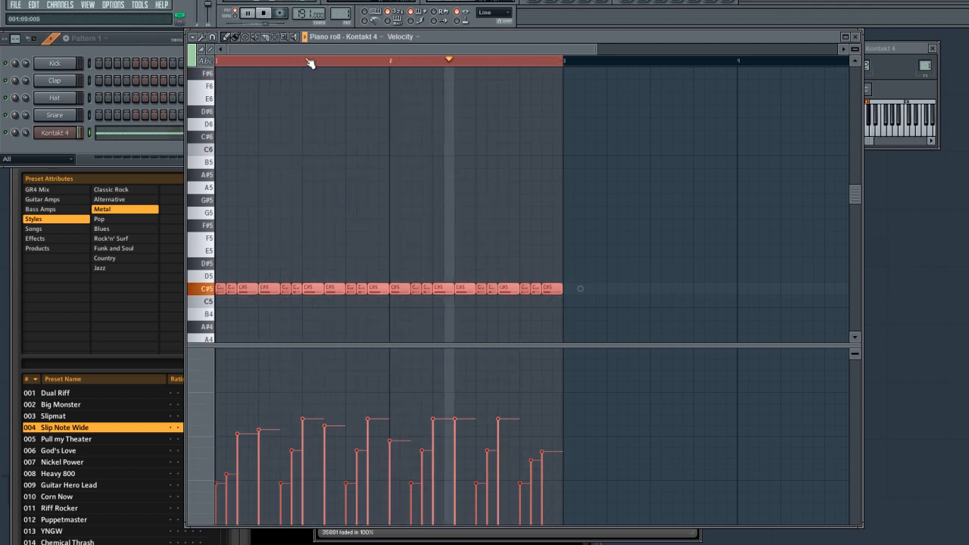
key(space)
- Transpose all the notes down to C#2, play the riff, and draw an even, low velocity level across them
scroll(303, 65, down, 8)
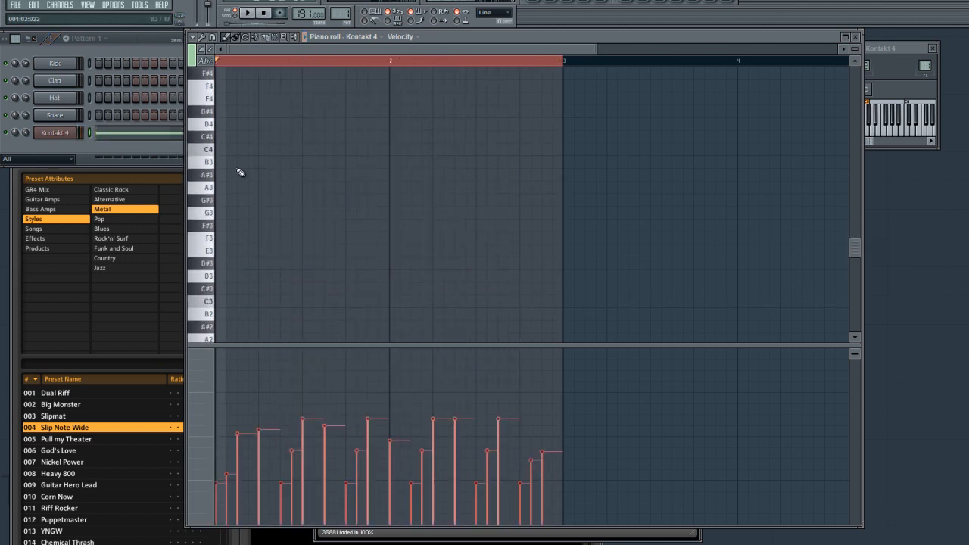
scroll(240, 173, up, 4)
drag(244, 138, 218, 276)
key(space)
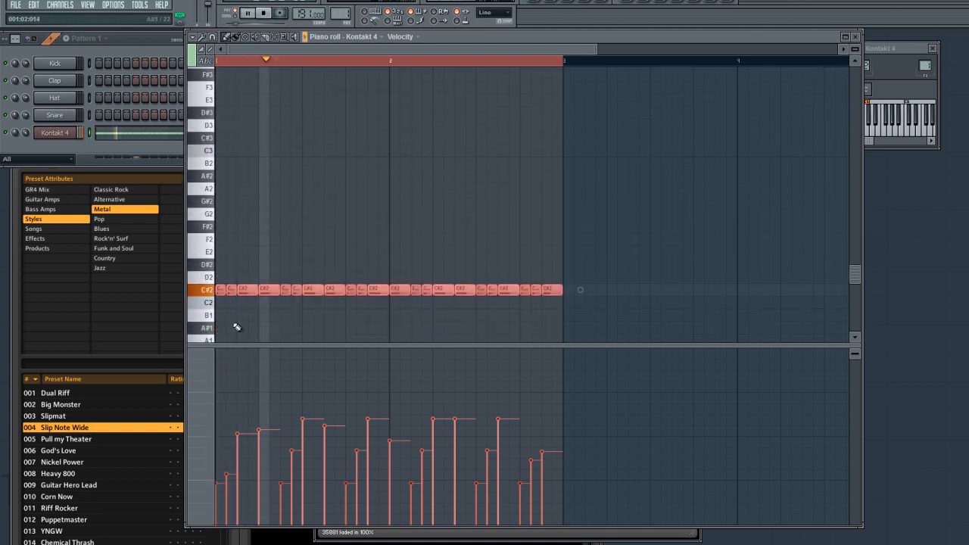
mouse_move(242, 473)
mouse_down()
mouse_move(237, 511)
mouse_move(313, 480)
mouse_move(562, 477)
mouse_up()
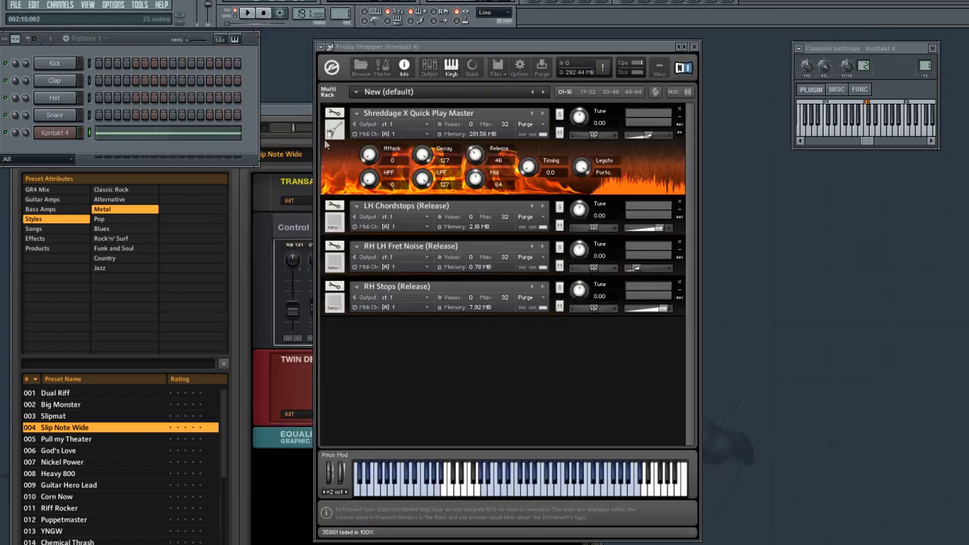
- Load the factory Randomize Pitch script into the empty third script slot of Shreddage X Quick Play Master
click(333, 114)
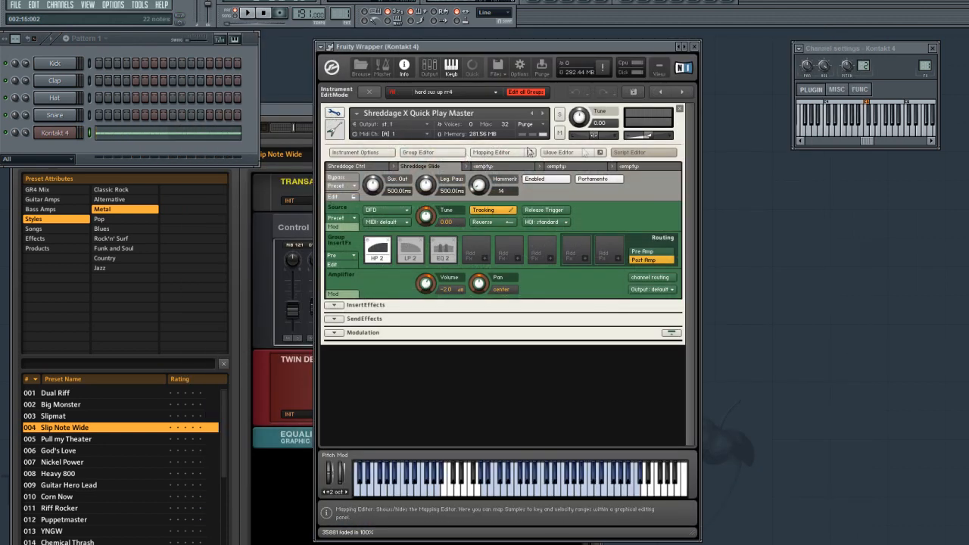
click(502, 168)
click(342, 187)
mouse_move(340, 201)
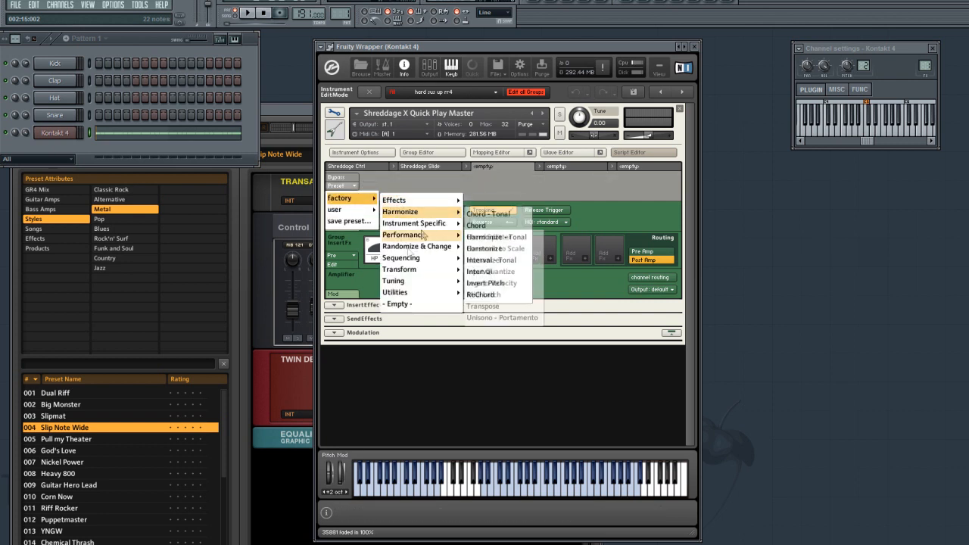
mouse_move(429, 252)
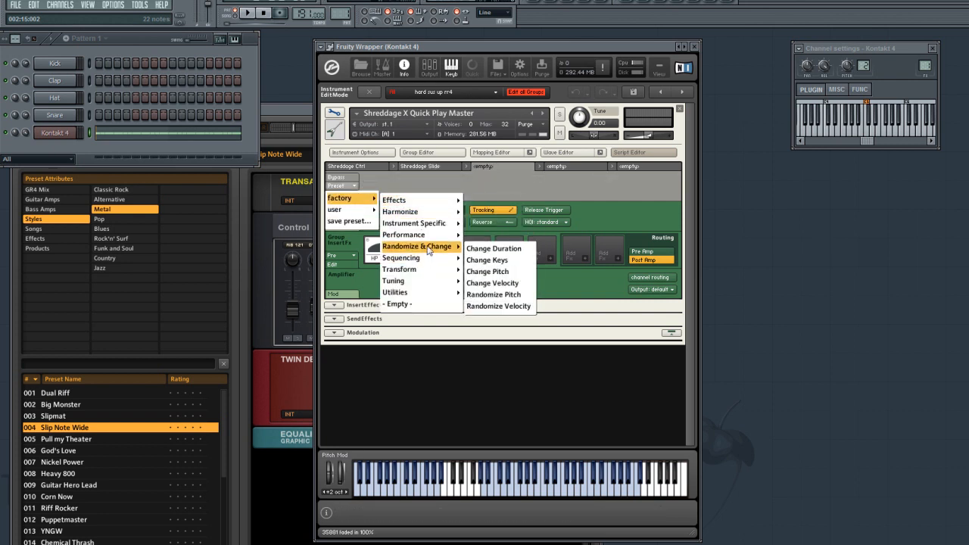
click(508, 296)
- Set the Randomize Pitch tune amount to 0.04 by cent value, audition the riff, and leave instrument editing
double_click(505, 205)
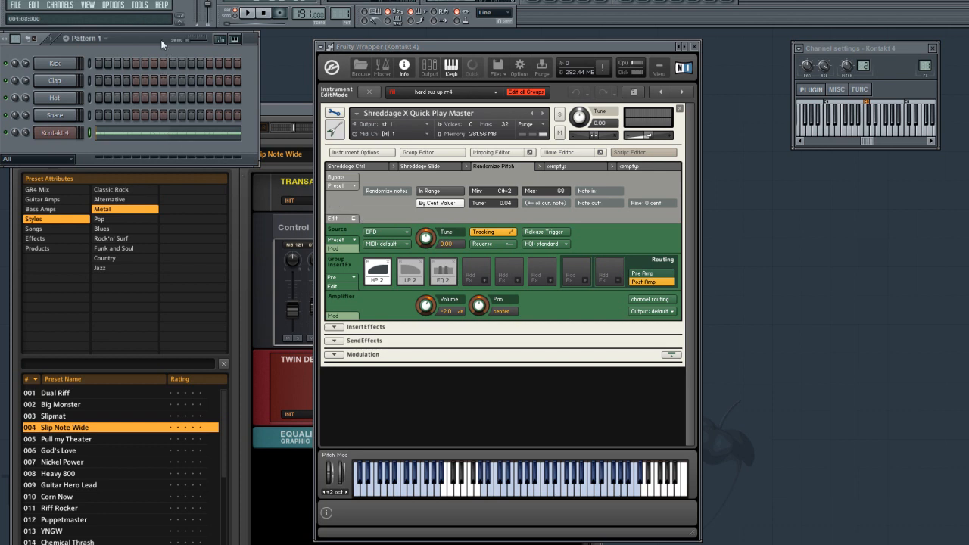
key(space)
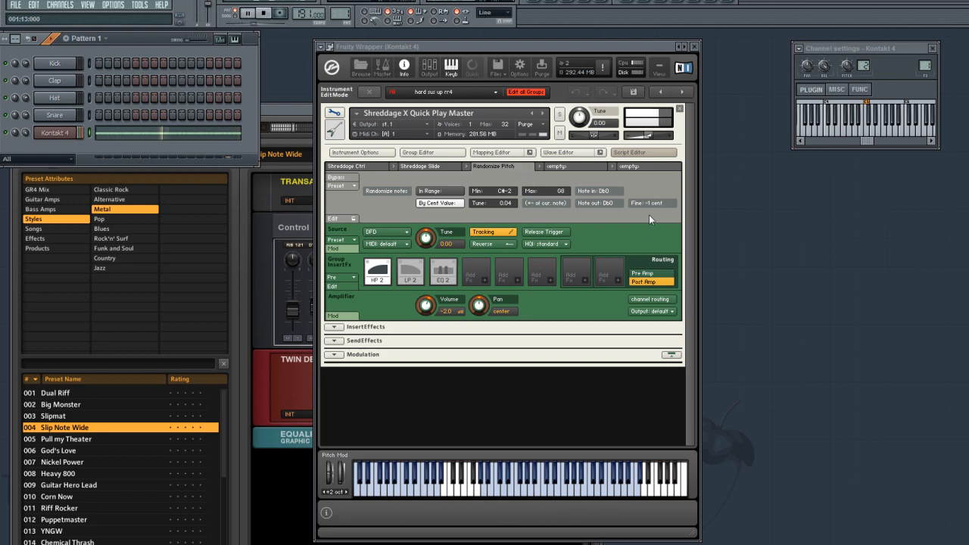
key(space)
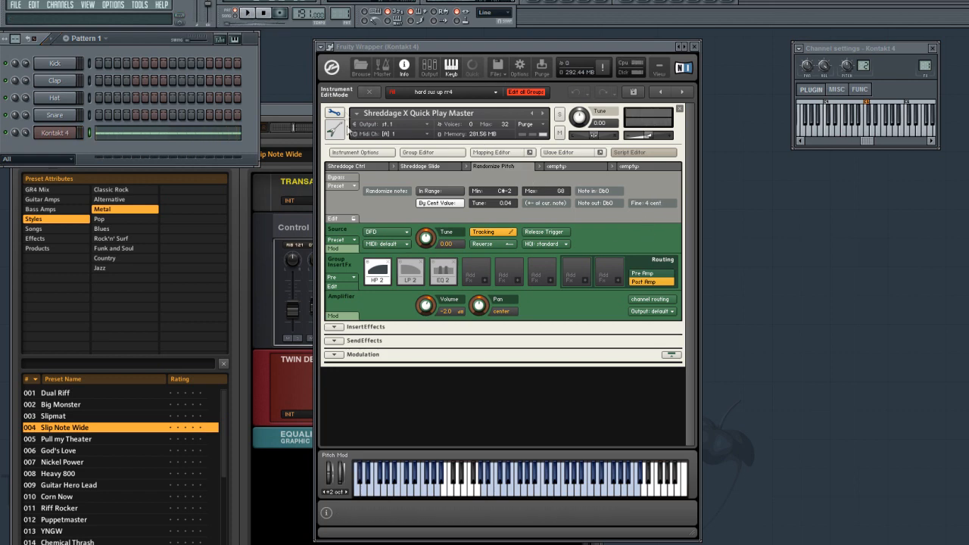
click(377, 94)
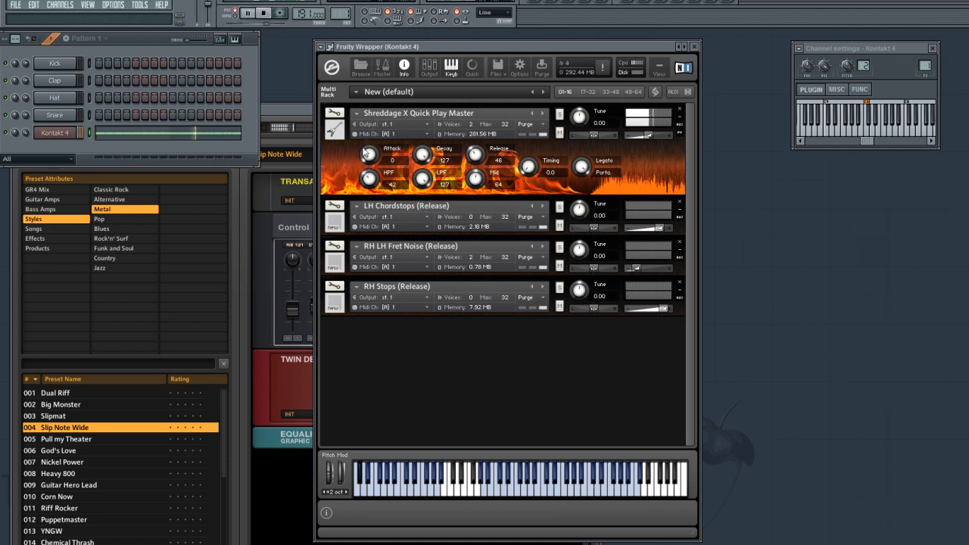
- Try the LPF, Mid, Decay, Release and Attack knobs of the Quick Play Master on the looping riff, leaving Mid at 51
drag(419, 179, 420, 286)
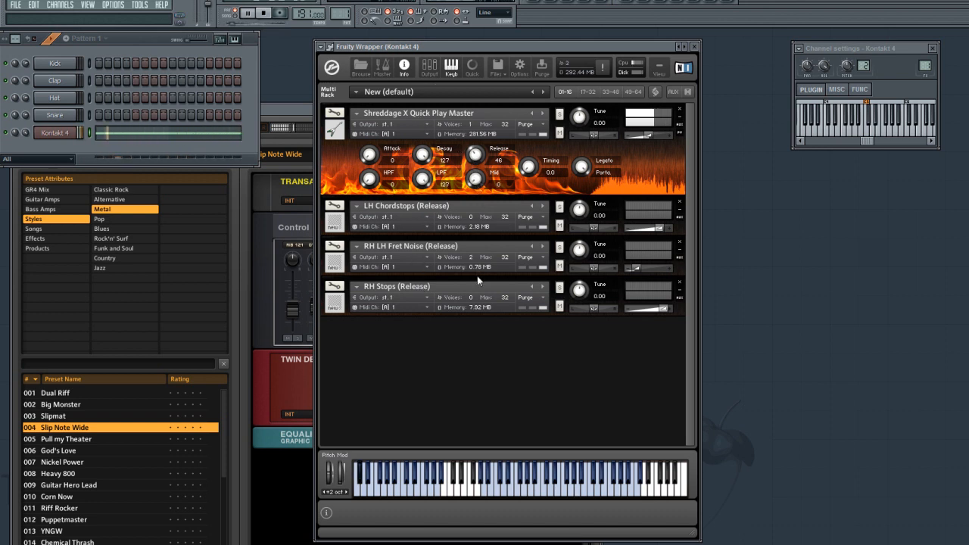
drag(478, 278, 465, 193)
drag(424, 155, 421, 125)
drag(474, 155, 476, 232)
drag(477, 103, 471, 156)
drag(360, 156, 374, 114)
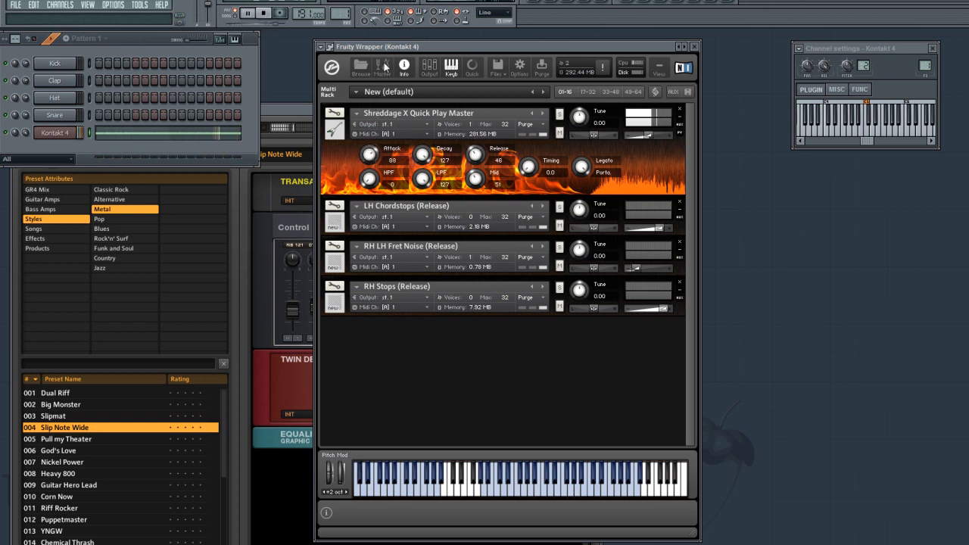
key(space)
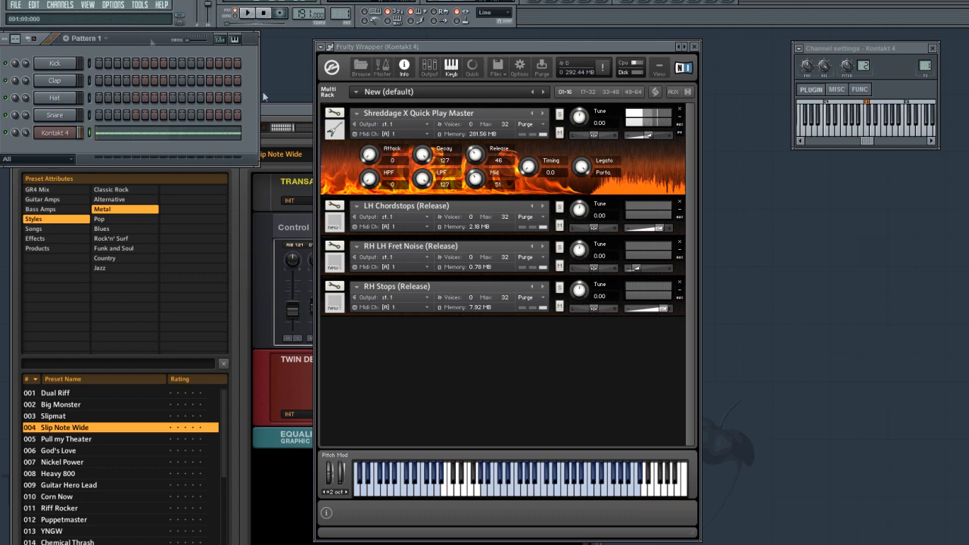
- Audition the riff with the Timing knob raised to 4.1, and return Timing to 0.0
click(530, 168)
click(151, 54)
key(space)
drag(529, 166, 527, 183)
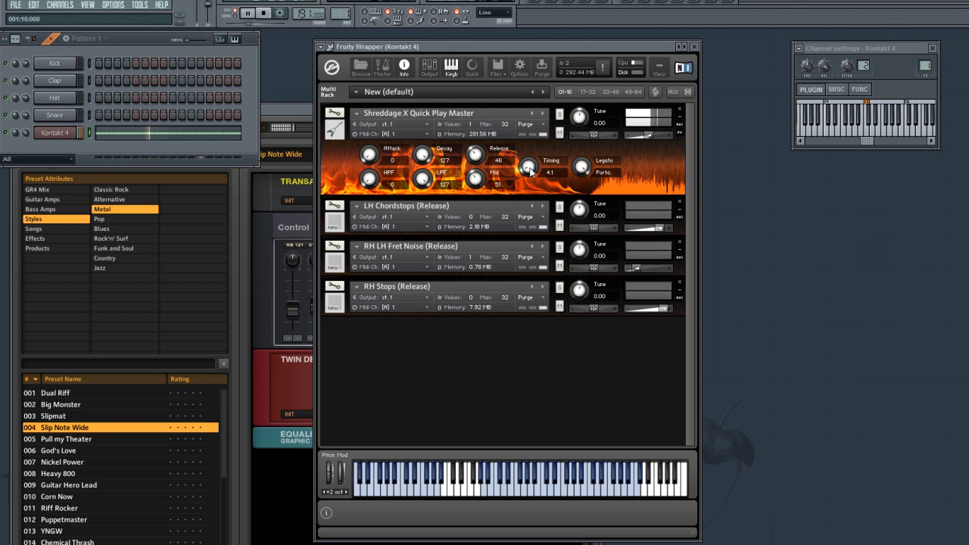
drag(530, 169, 529, 186)
key(space)
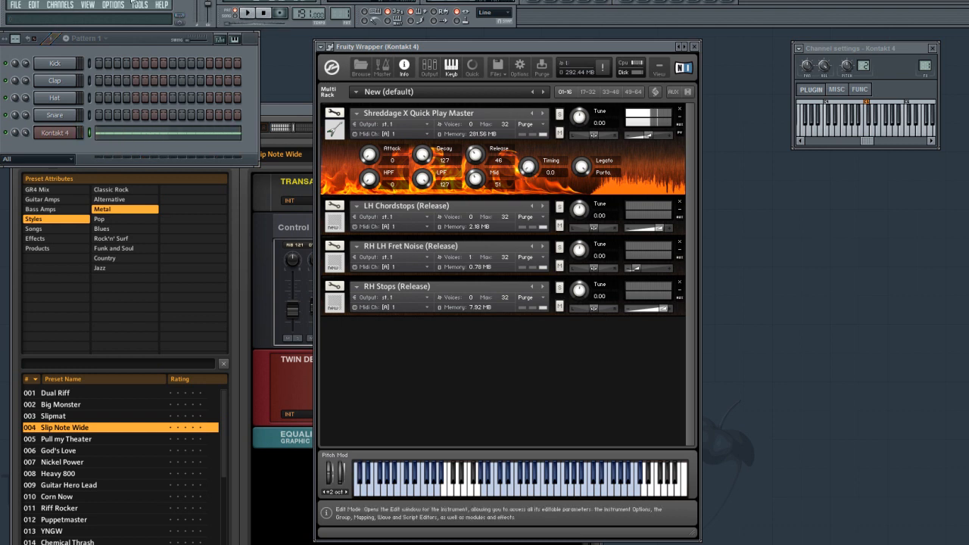
- Open the mixer, load Guitar Rig 4 into the first effect slot of Insert 2, and move its window aside
click(129, 42)
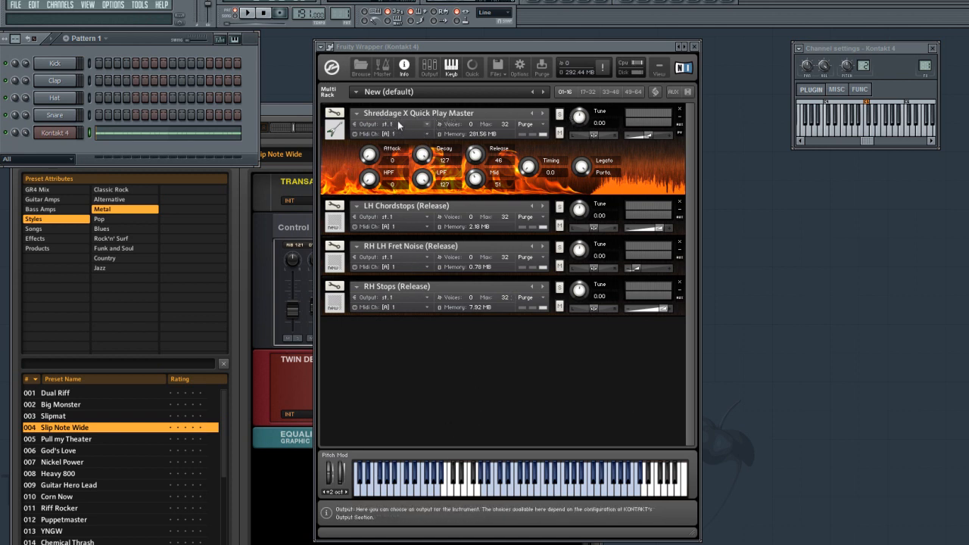
click(88, 5)
click(110, 77)
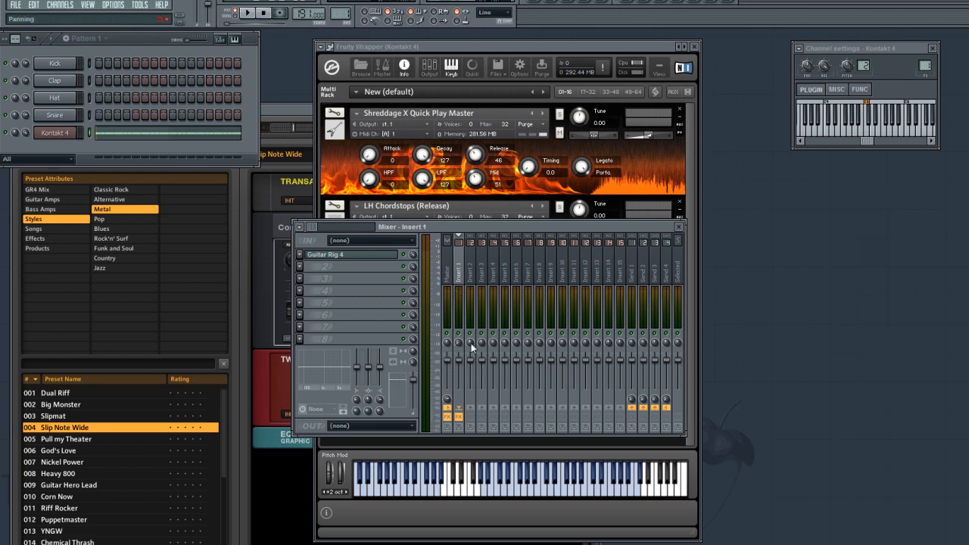
click(474, 275)
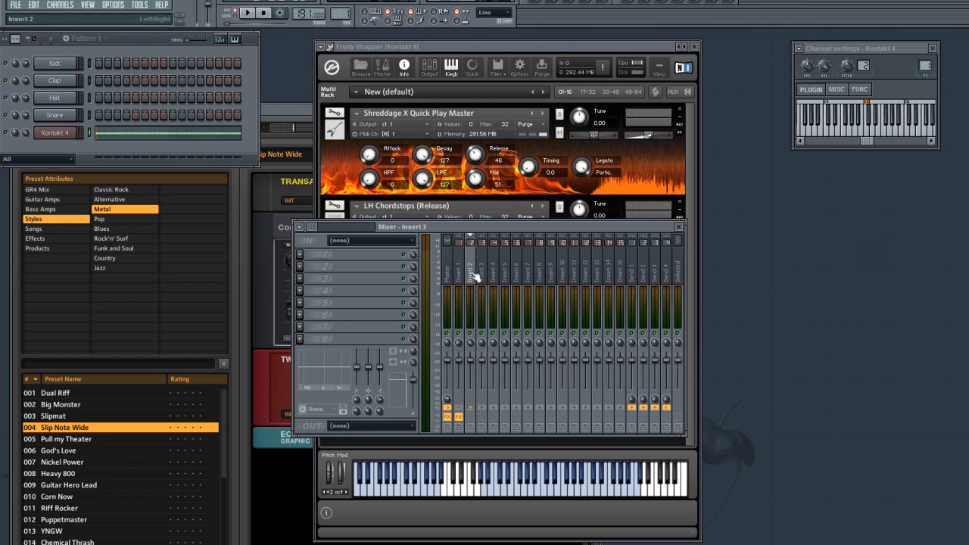
click(303, 257)
click(564, 40)
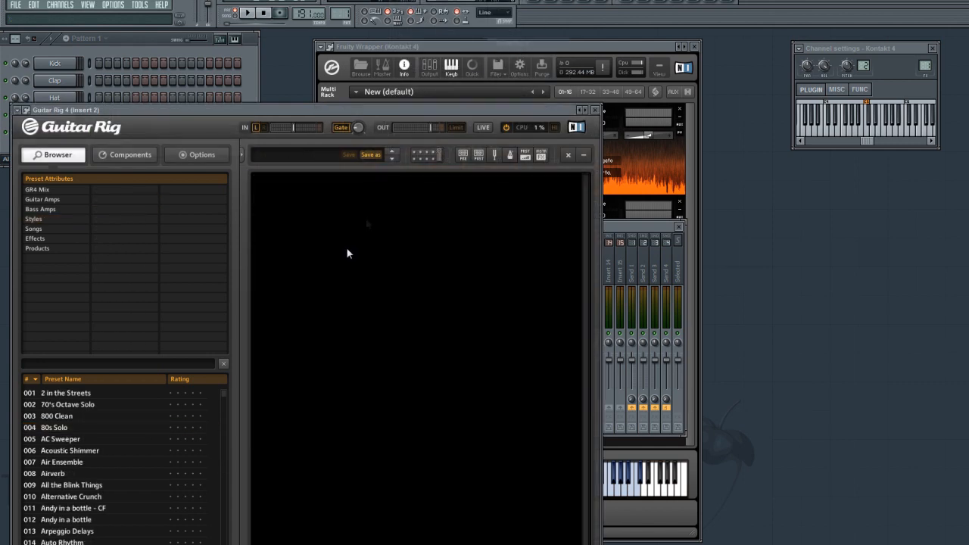
drag(327, 111, 582, 93)
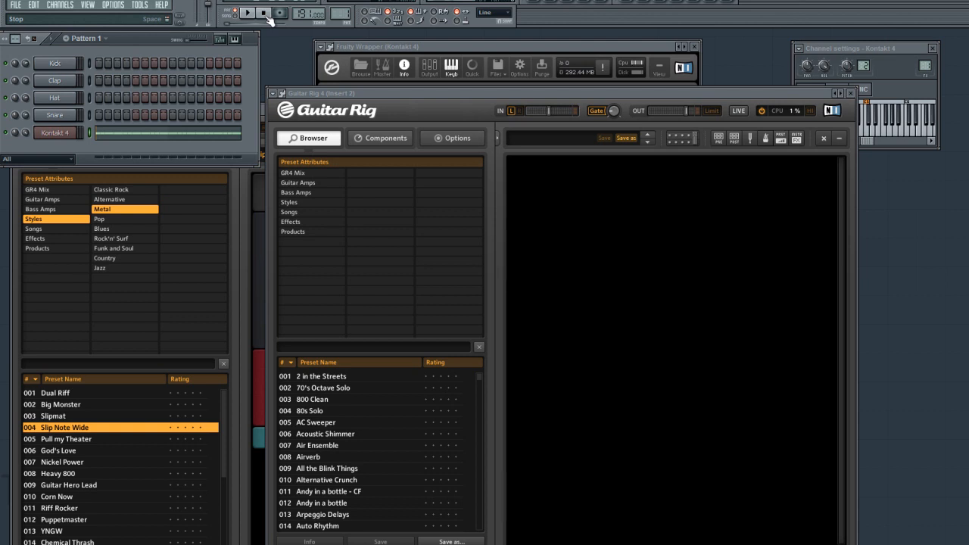
- Open the multi-guitar demo project with the 105 tempo, and select its first Kontakt 4 channel and the Insert 1 mixer track
click(15, 4)
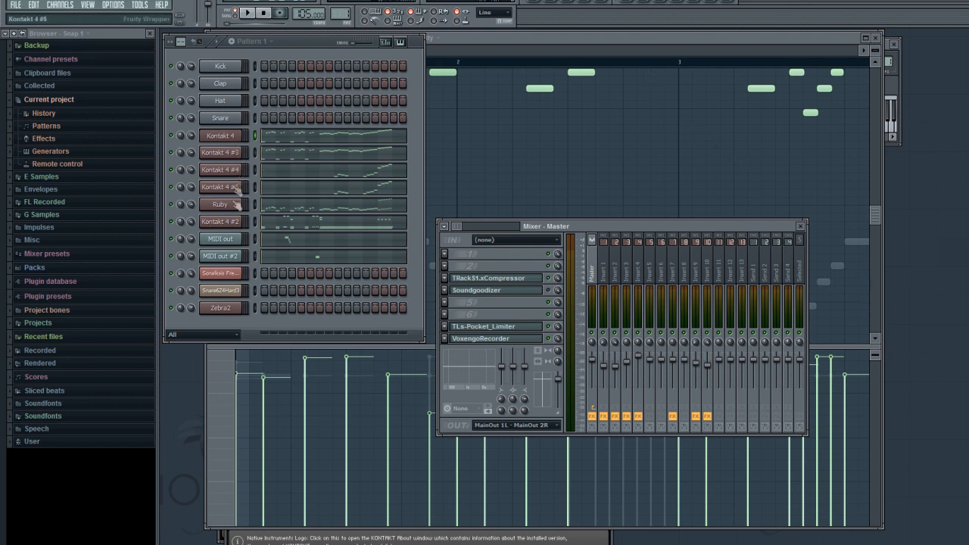
click(241, 141)
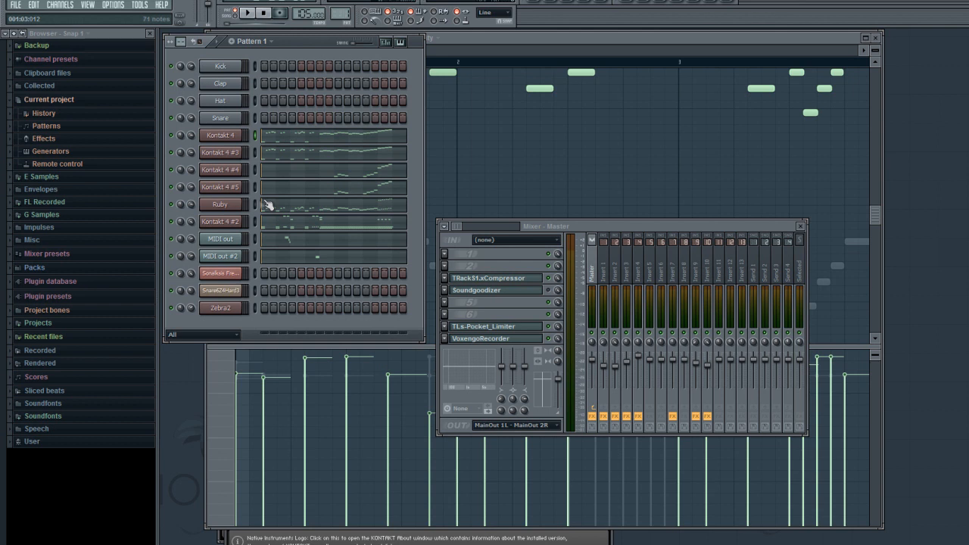
click(608, 274)
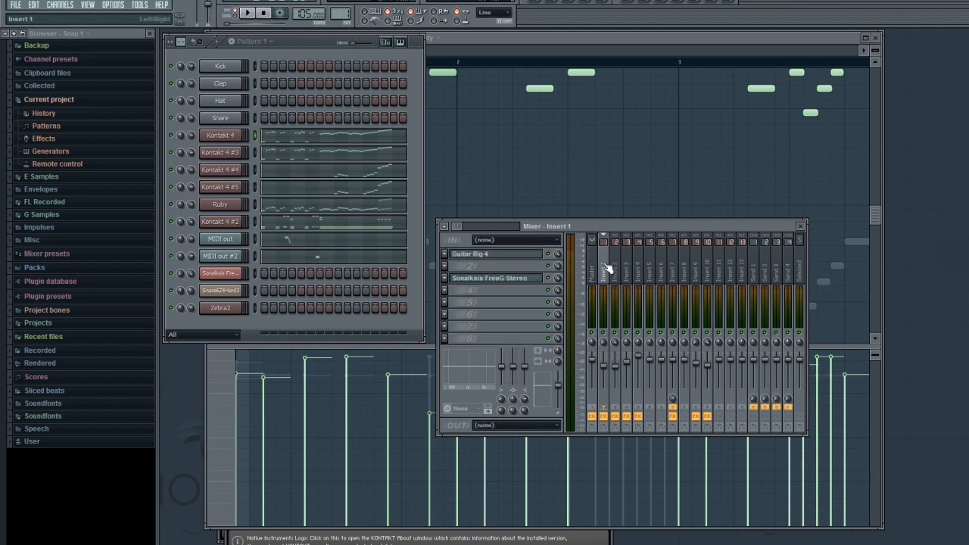
- Play the arrangement and inspect the modulation wheel events of the first Kontakt 4 channel in the piano roll
click(307, 56)
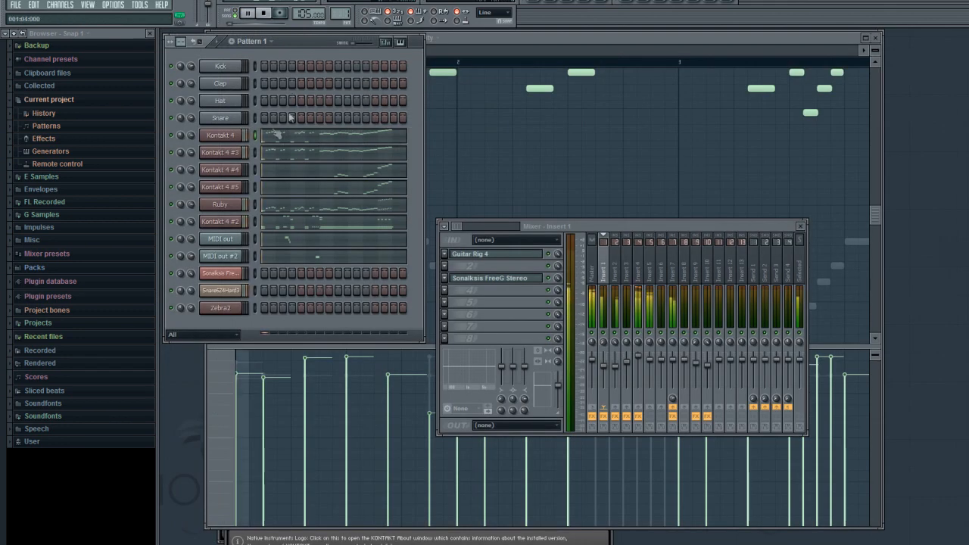
right_click(232, 139)
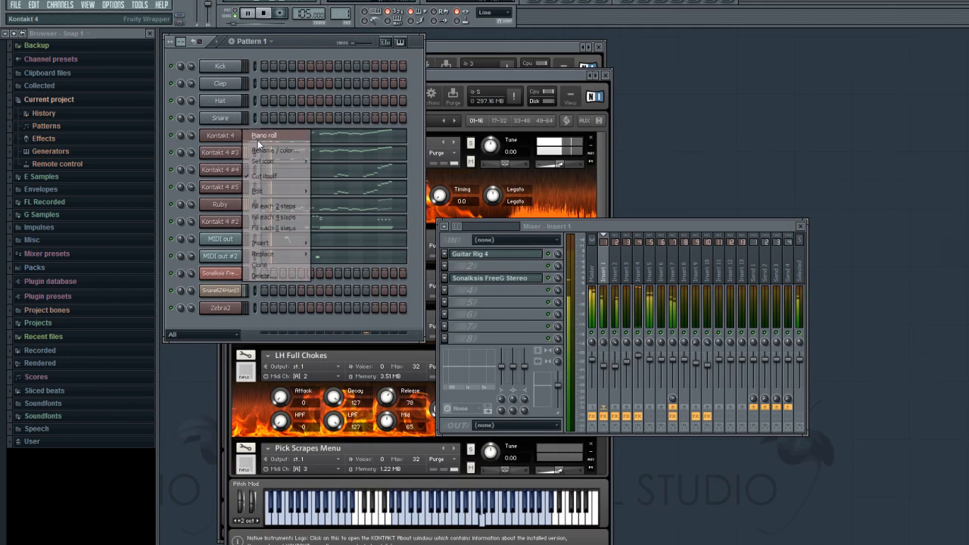
click(273, 136)
drag(339, 51, 425, 61)
click(225, 409)
click(288, 535)
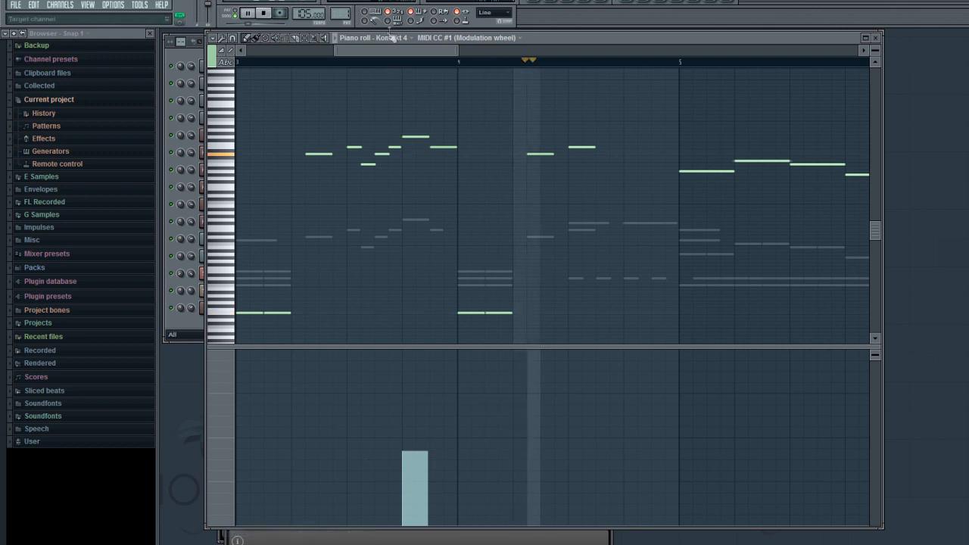
drag(397, 50, 474, 55)
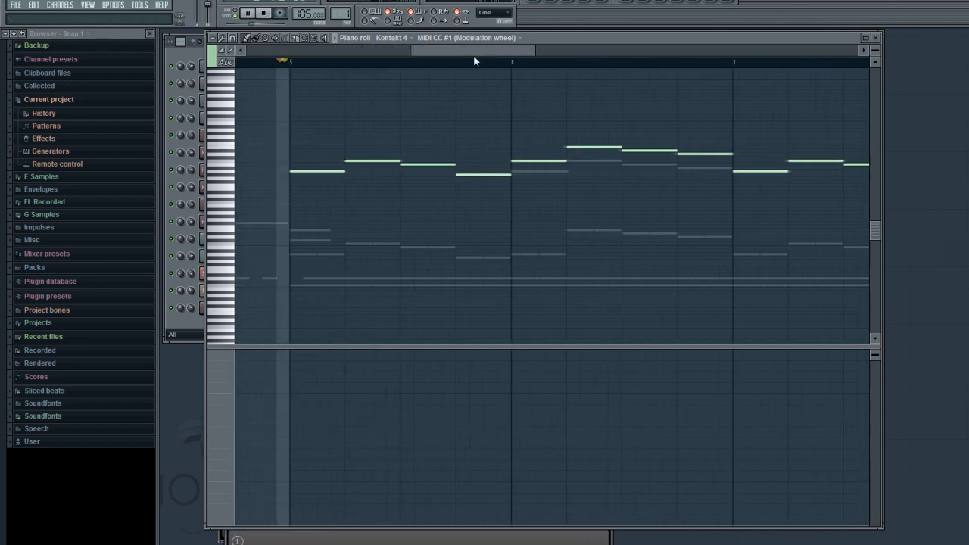
- Show the velocities of the Kontakt 4 part again, follow its notes through bar 9, and stop playback
click(220, 410)
click(257, 410)
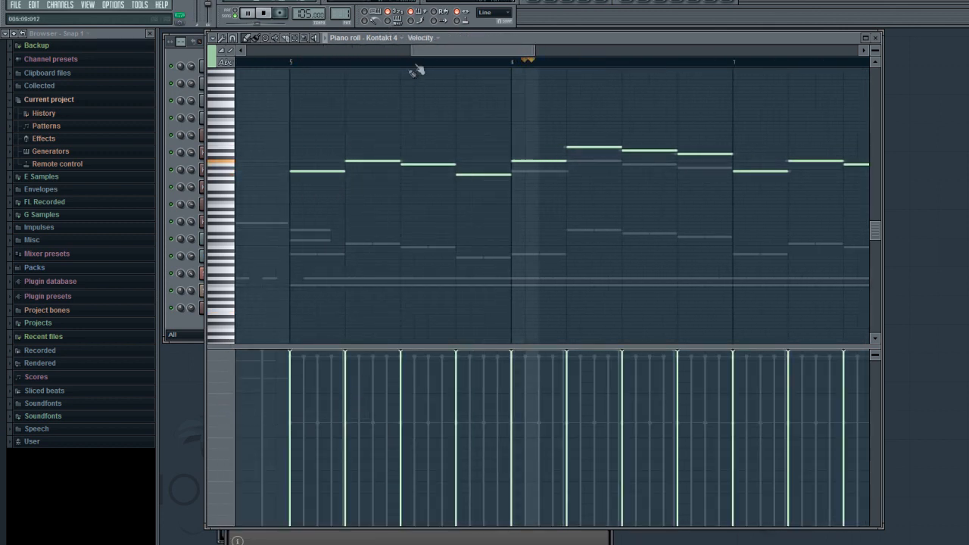
drag(436, 53, 566, 60)
key(space)
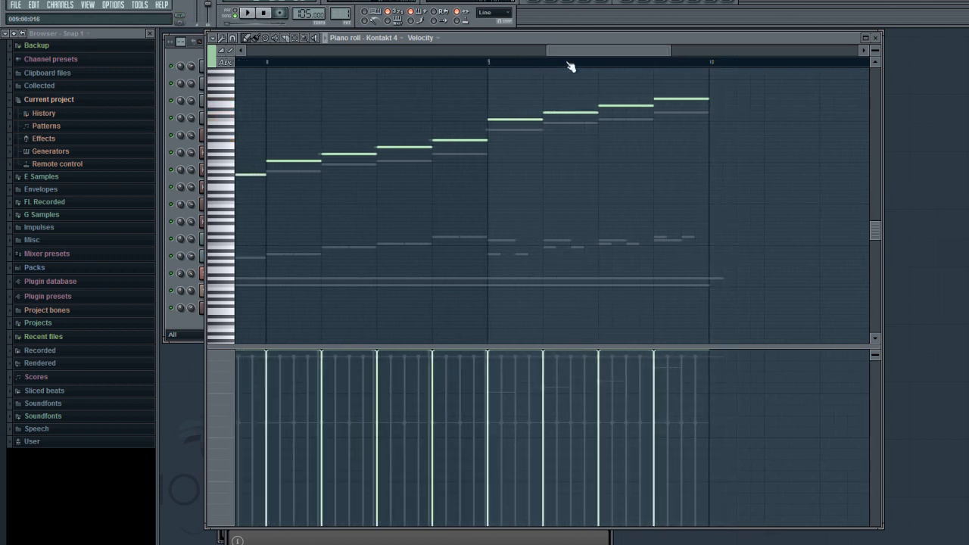
- Review the opening notes of the Kontakt 4 part, close the piano roll, and open the channel's Kontakt rack
drag(569, 54, 346, 52)
drag(875, 51, 875, 26)
scroll(632, 147, up, 3)
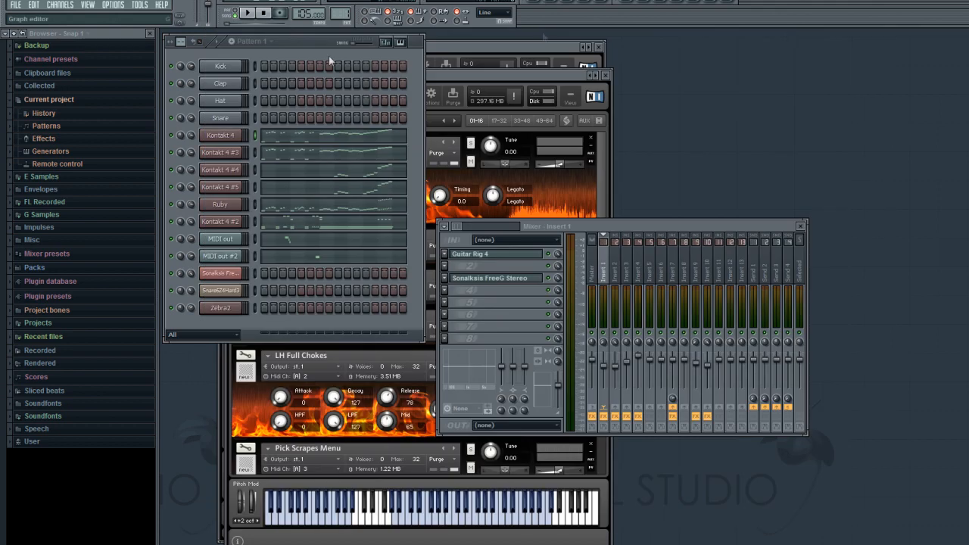
click(875, 38)
click(218, 140)
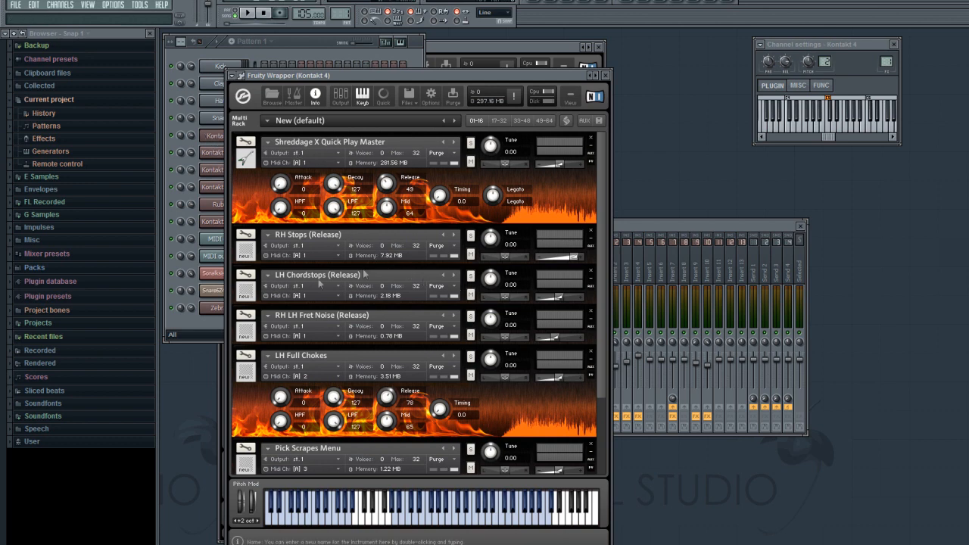
- Solo the MIDI out channel, audition its notes before bar 3 with the piano roll open, and end the solo
right_click(172, 239)
click(177, 244)
click(233, 13)
key(space)
right_click(231, 239)
click(261, 239)
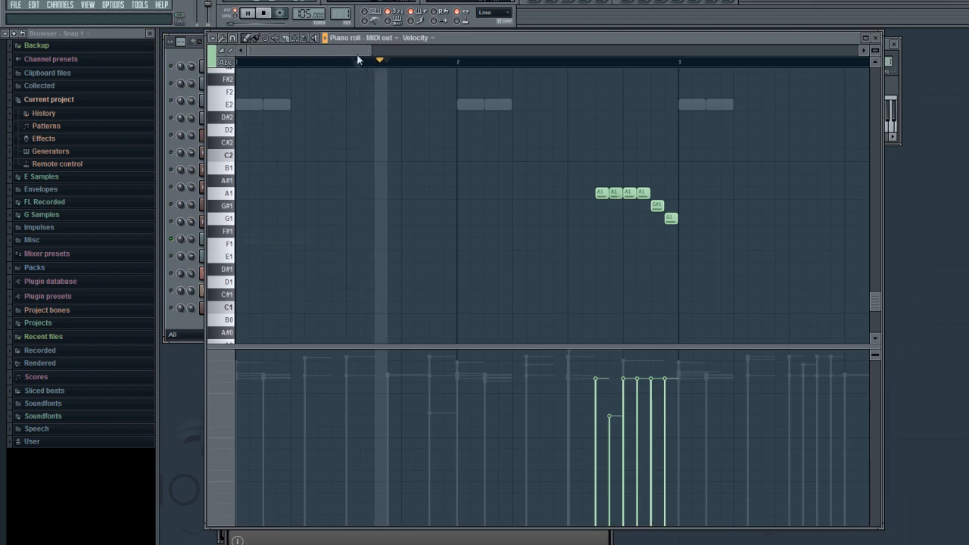
drag(358, 53, 382, 54)
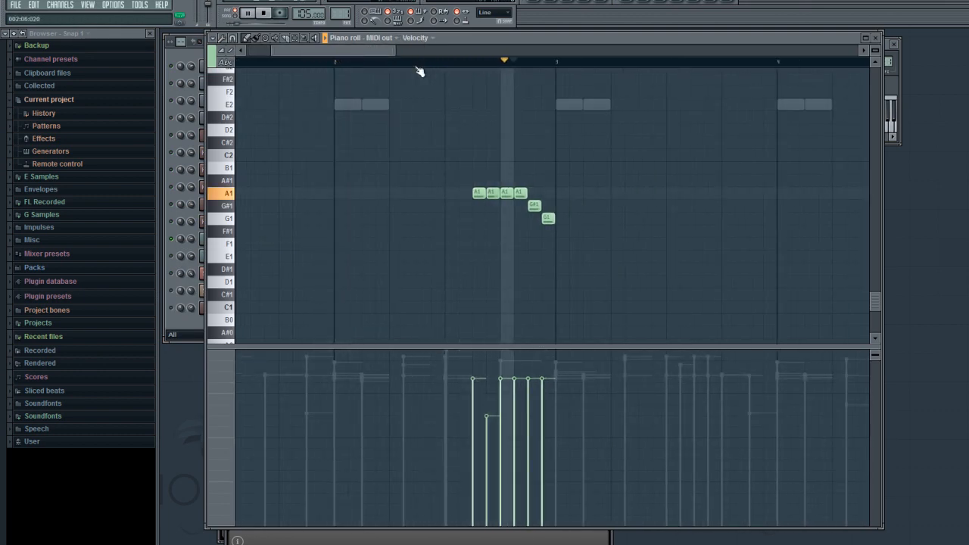
click(194, 57)
key(space)
right_click(172, 243)
click(183, 251)
- Bring up the mixer, play the first Kontakt 4 guitar in solo, and view its Guitar Rig 4 settings on Insert 1
click(88, 5)
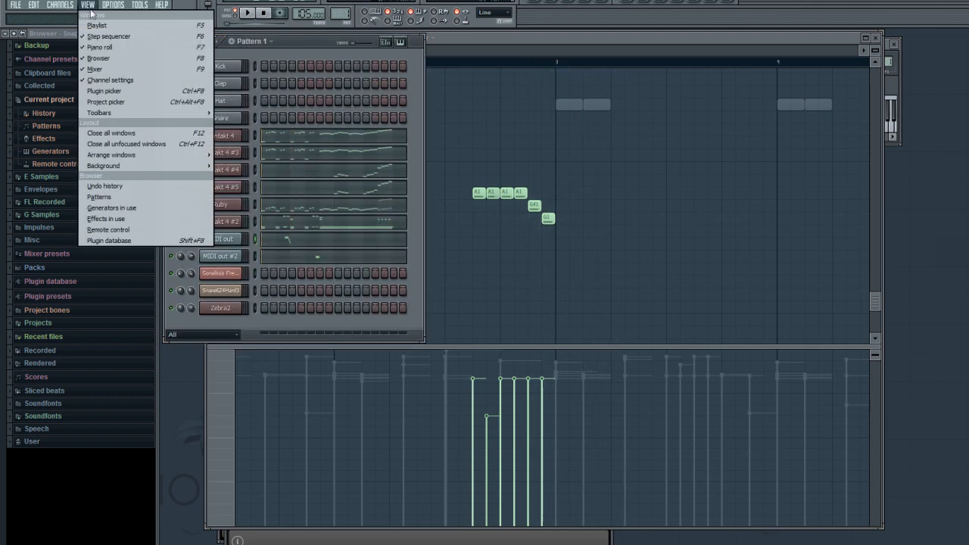
click(99, 68)
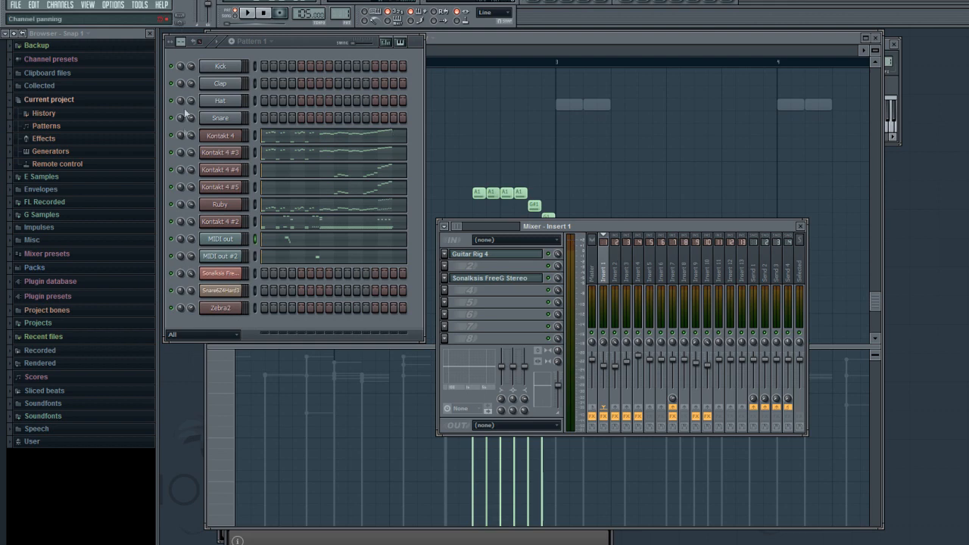
right_click(177, 135)
click(187, 144)
key(space)
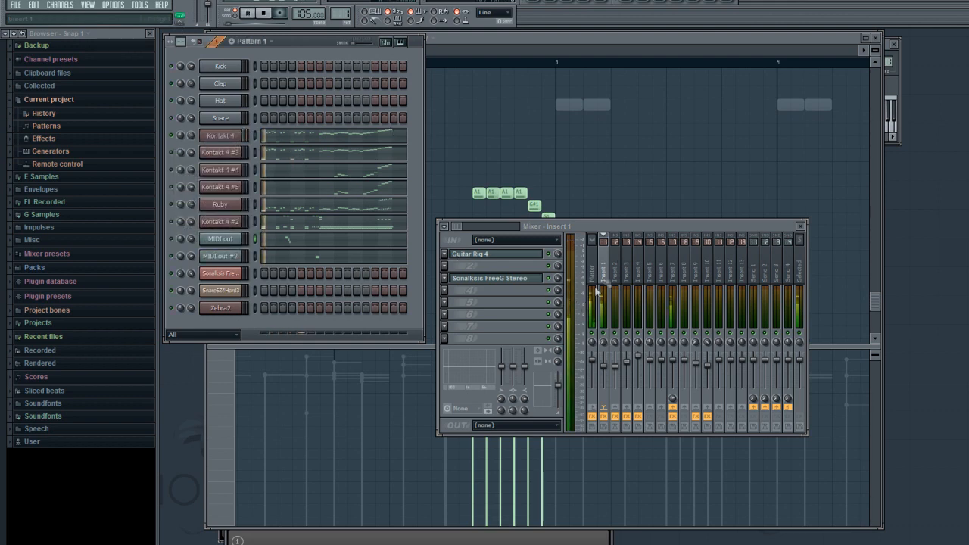
click(460, 254)
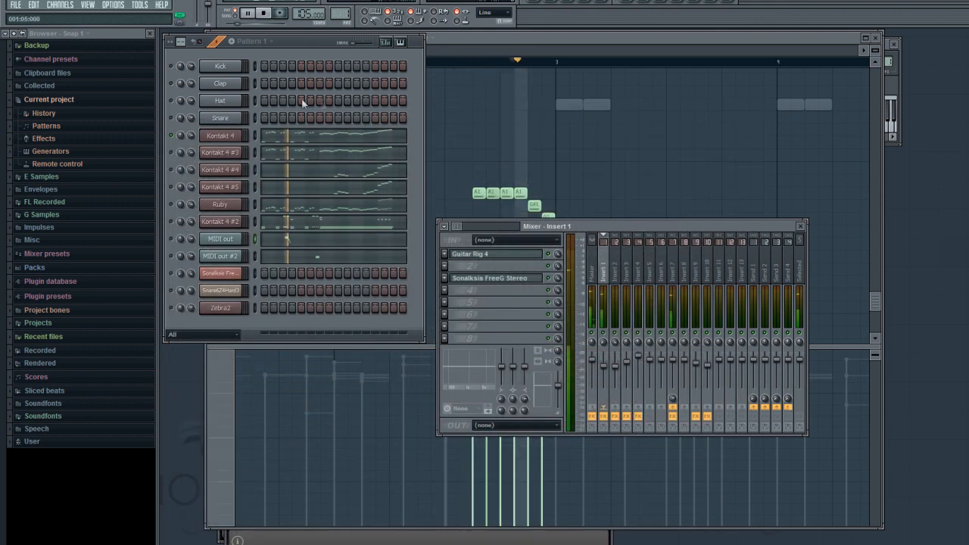
click(756, 110)
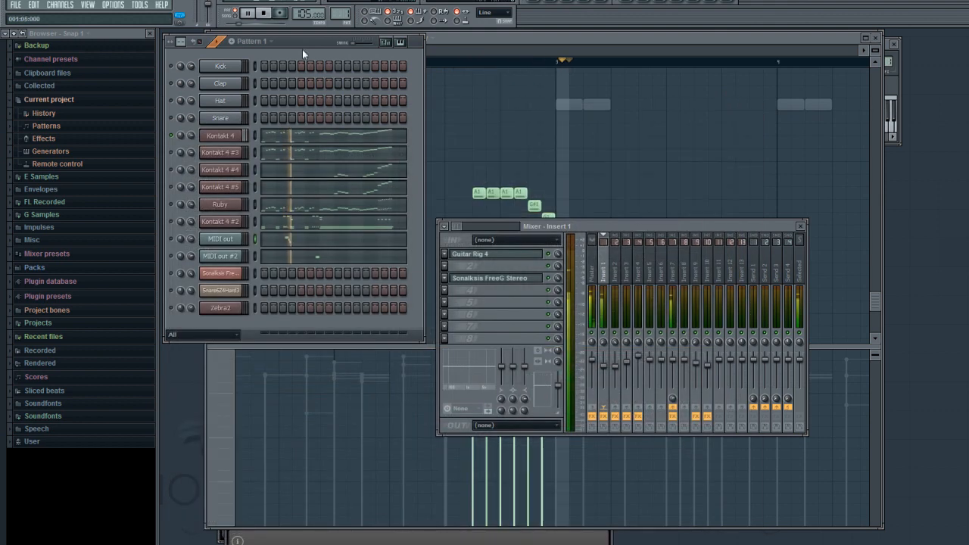
- Mute Kontakt 4, play Kontakt 4 #3 on its own, and view its Guitar Rig 4 settings on Insert 2
key(space)
click(174, 137)
click(174, 153)
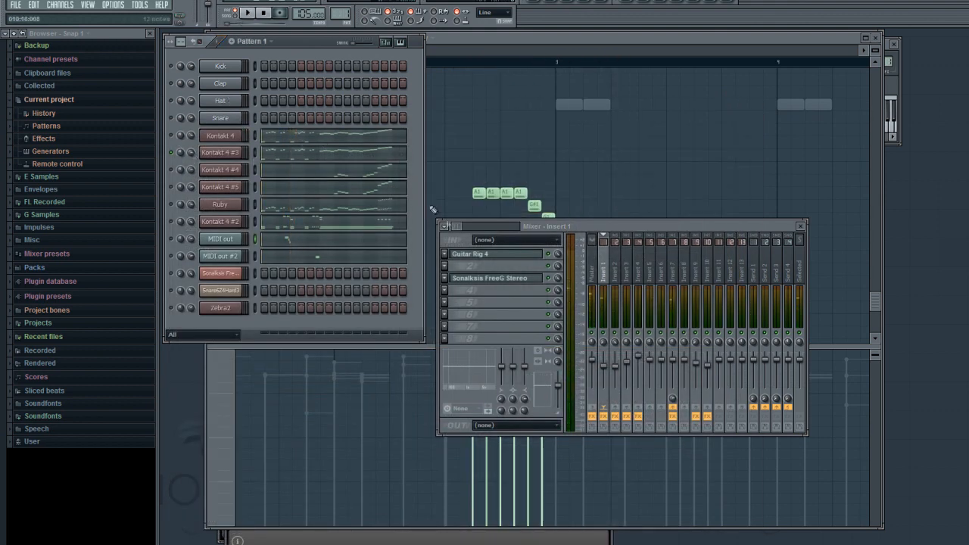
key(space)
click(489, 254)
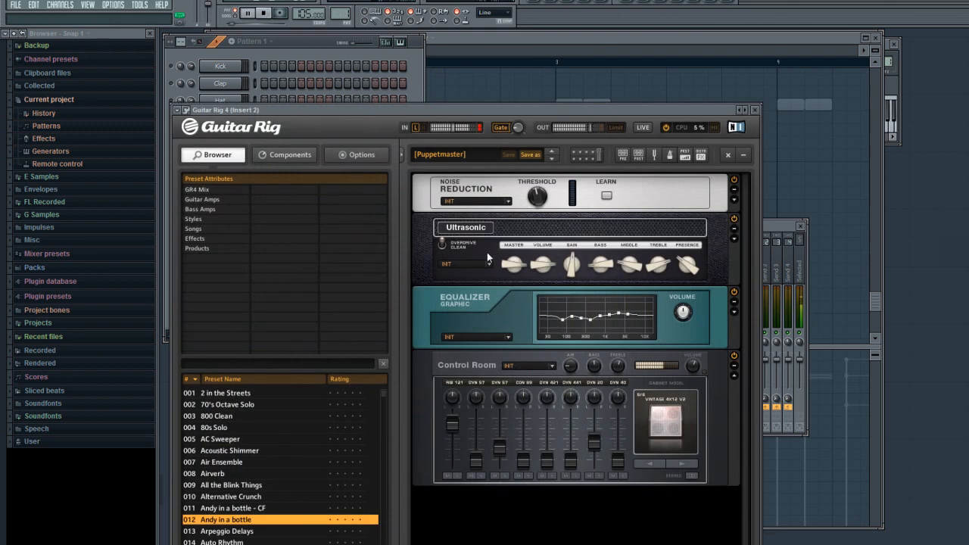
click(756, 110)
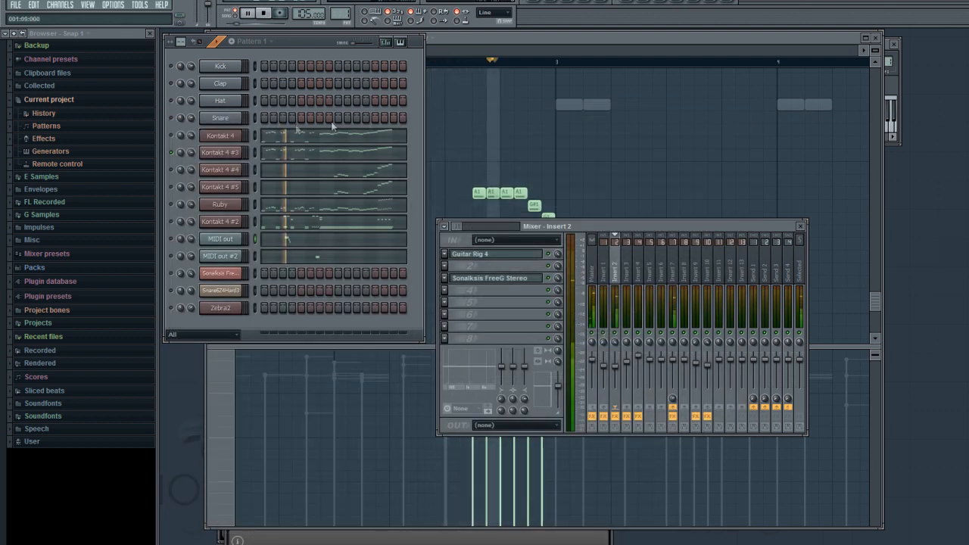
- Audition the Kontakt 4 and Kontakt 4 #3 guitars together
key(space)
key(space)
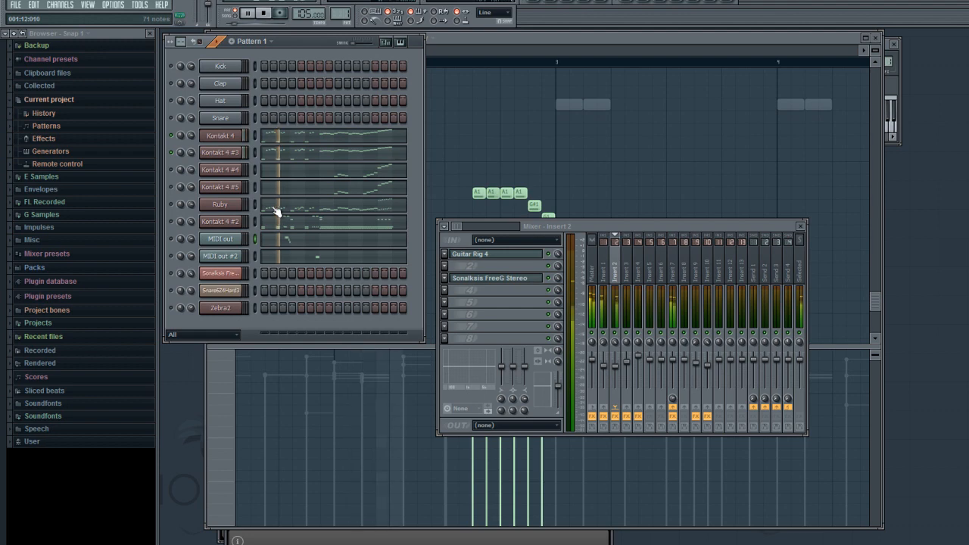
key(space)
- Lower the RH LH Fret Noise volume to -27.5 in Kontakt 4, reduce it in Kontakt 4 #3, and replay both guitars
click(234, 139)
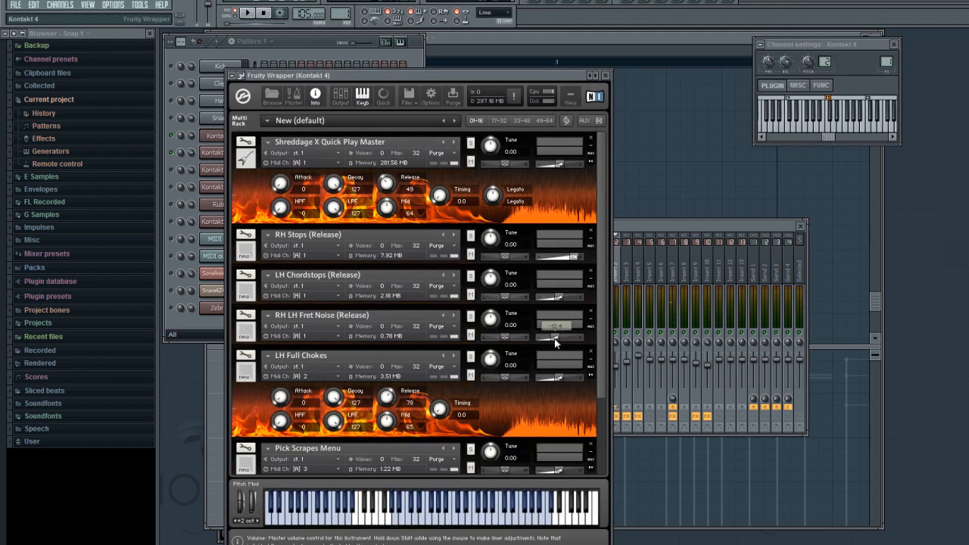
drag(555, 339, 546, 341)
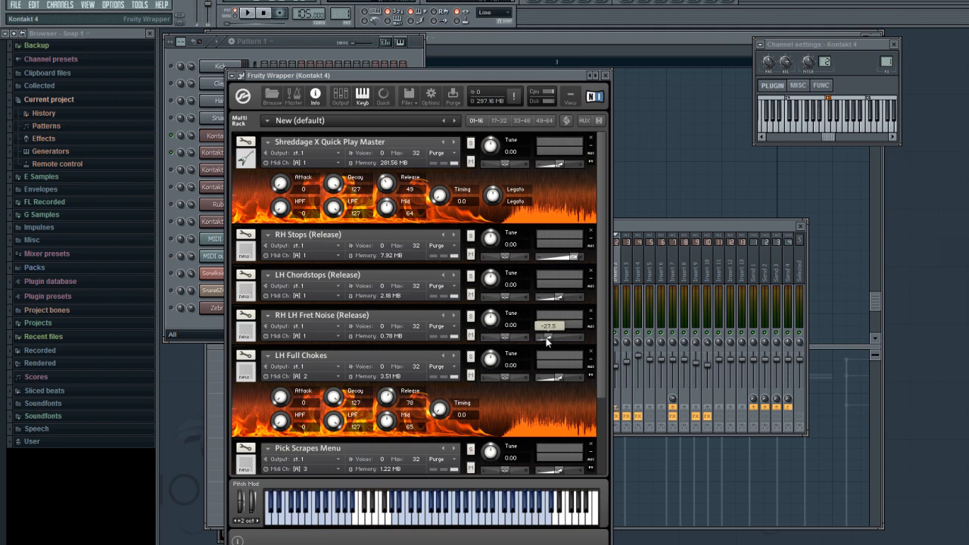
click(214, 153)
drag(550, 316, 547, 319)
click(204, 47)
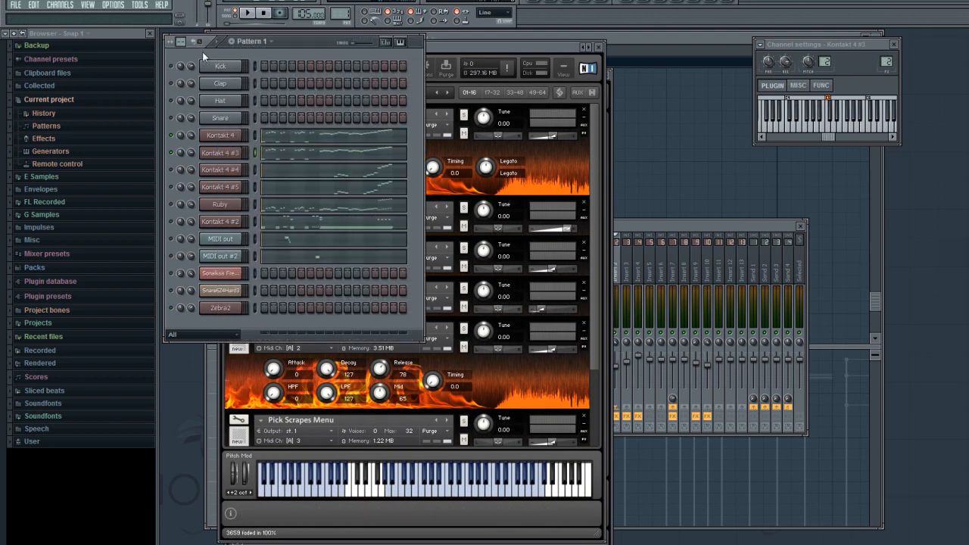
key(space)
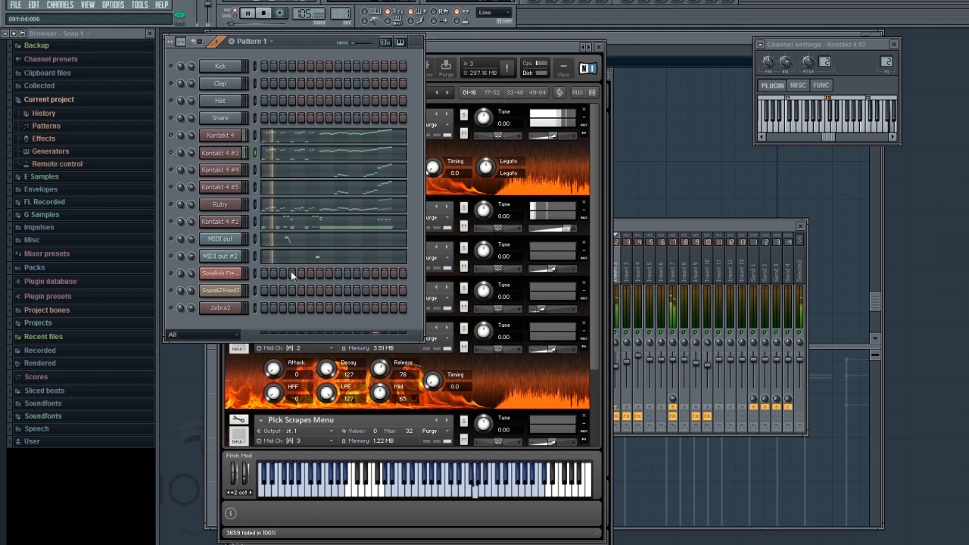
key(space)
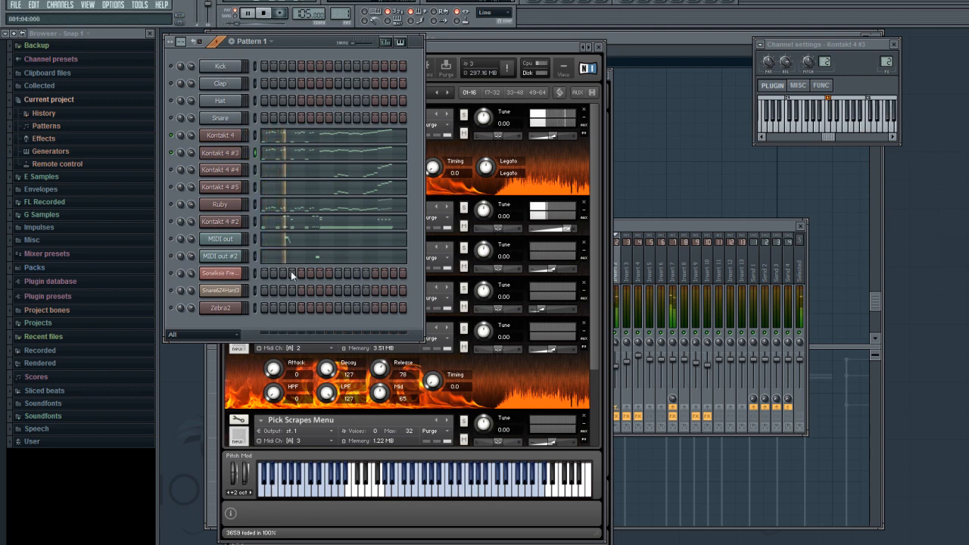
- Open the Kontakt 4 #4 part in the piano roll and play its harmony notes from bar 6
right_click(218, 170)
click(261, 168)
drag(297, 50, 458, 52)
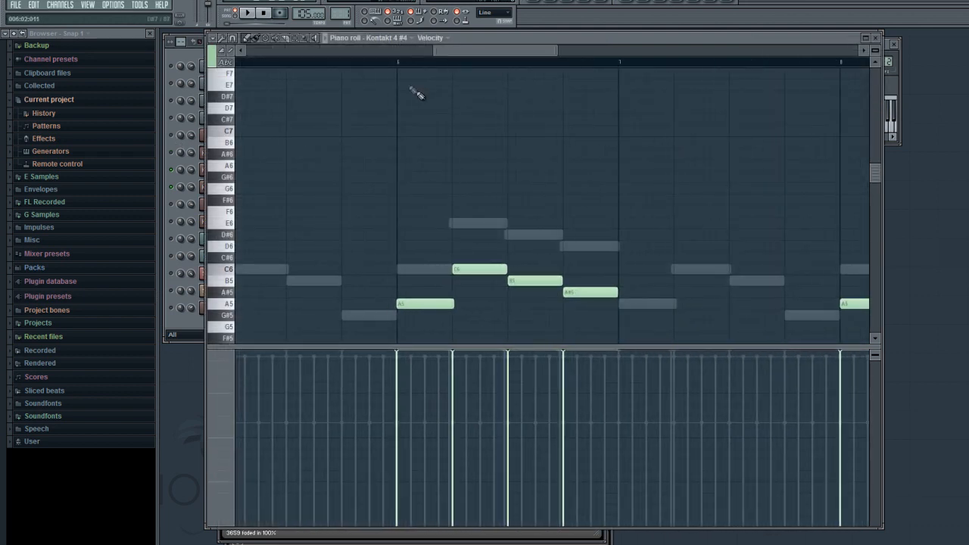
click(396, 65)
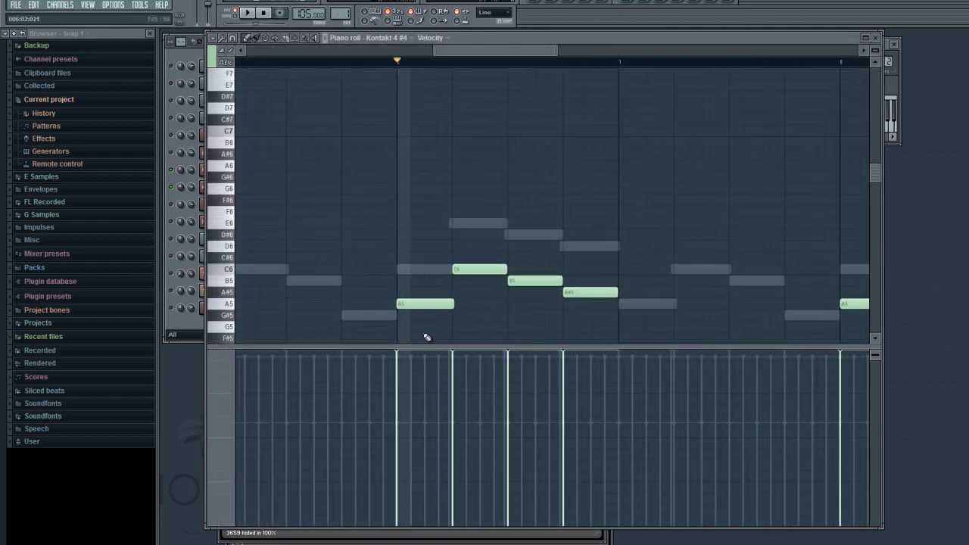
key(space)
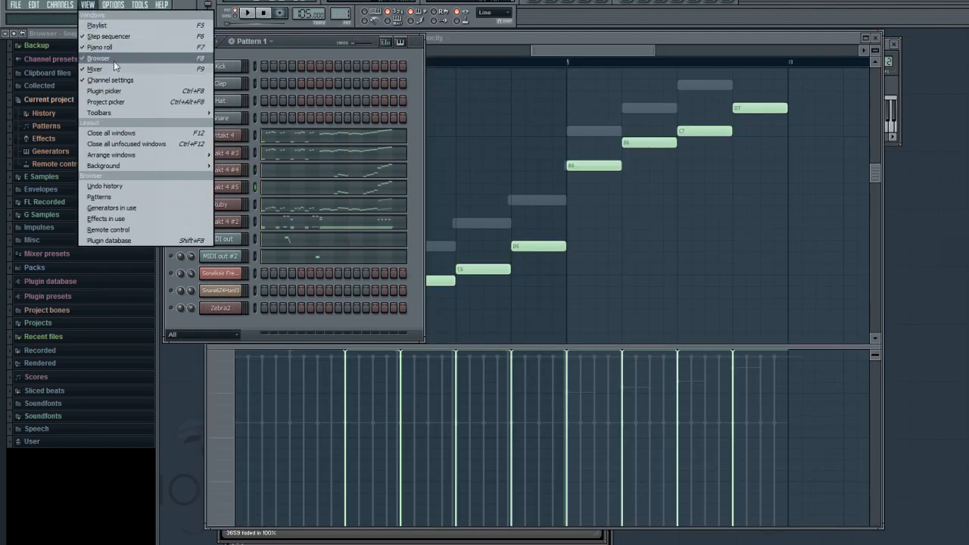
- Bring up the mixer and view the Guitar Rig 4 settings on Insert 10 and Insert 9
click(114, 62)
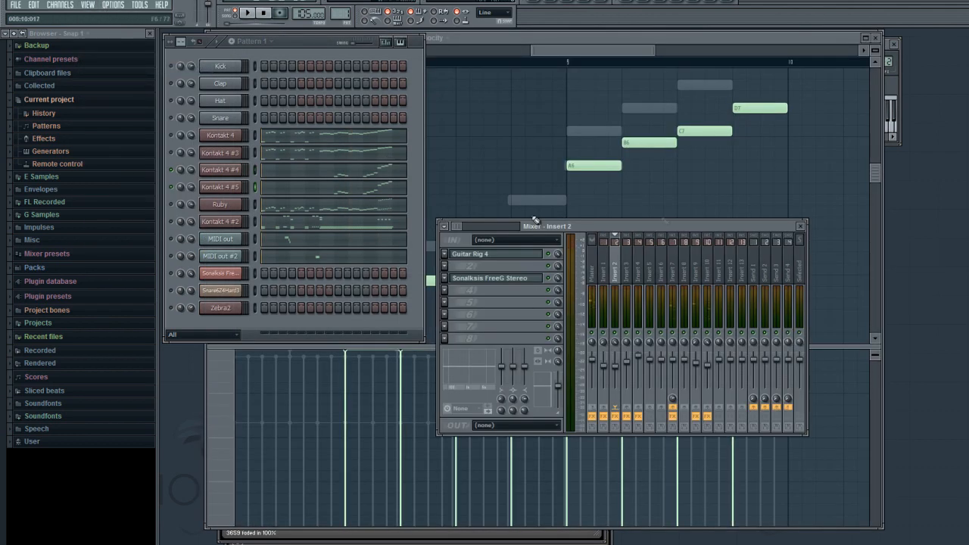
click(686, 270)
click(708, 271)
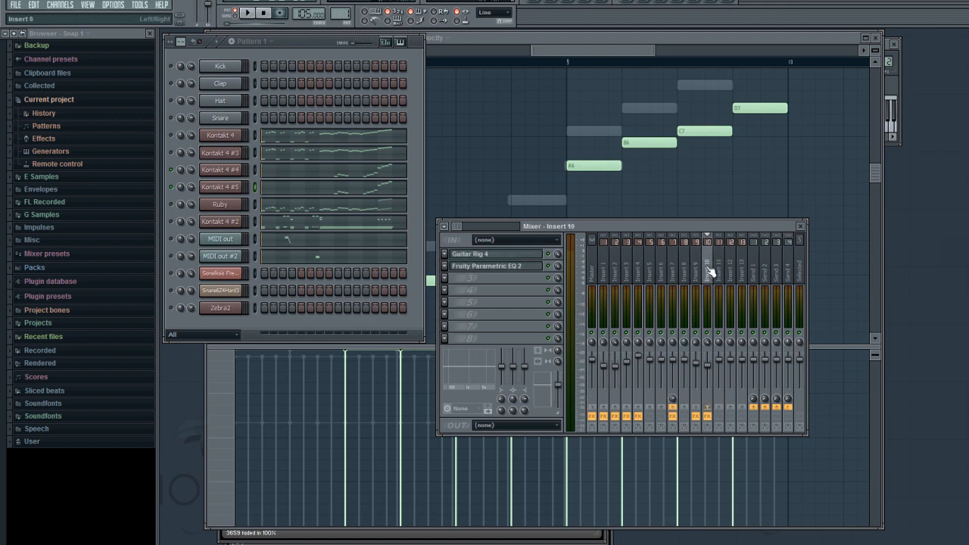
click(485, 253)
click(756, 111)
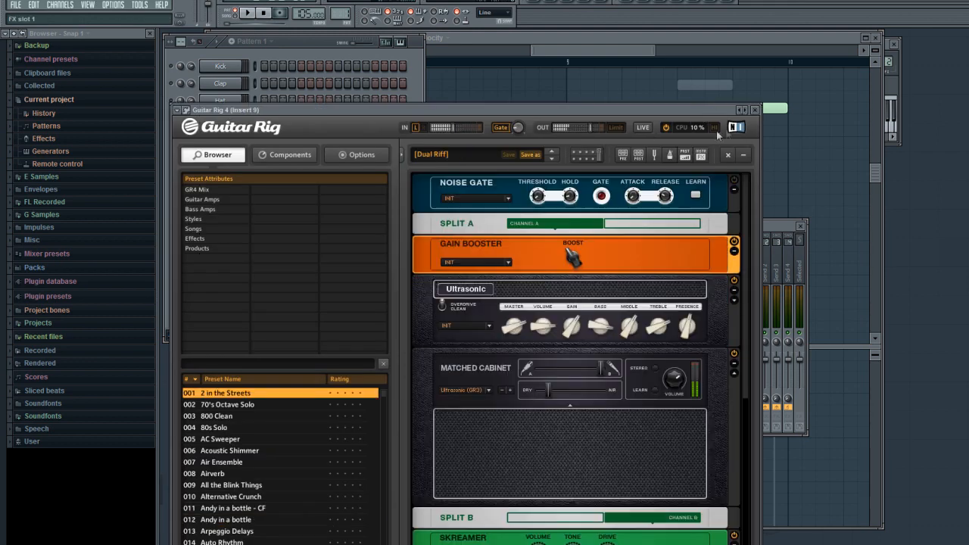
click(756, 111)
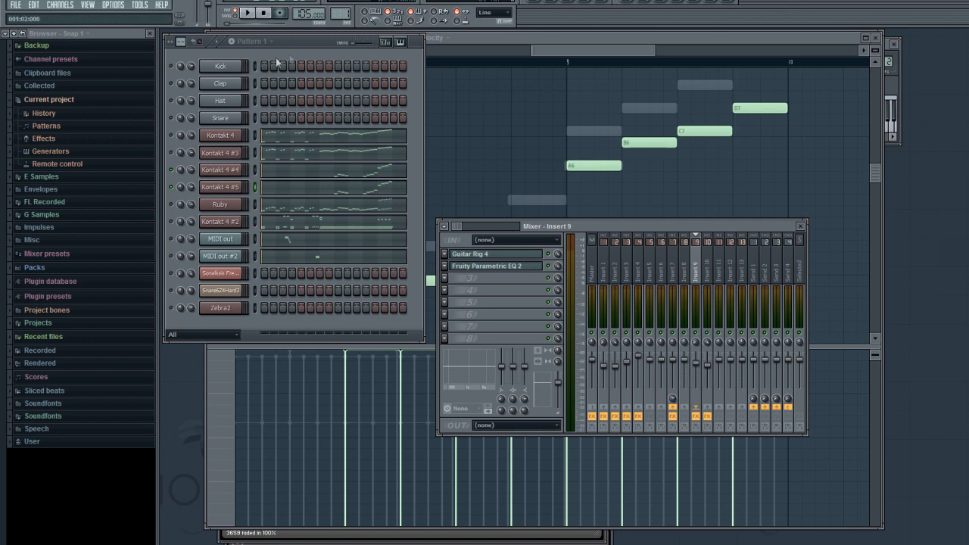
- Unmute all channels in the step sequencer
click(309, 44)
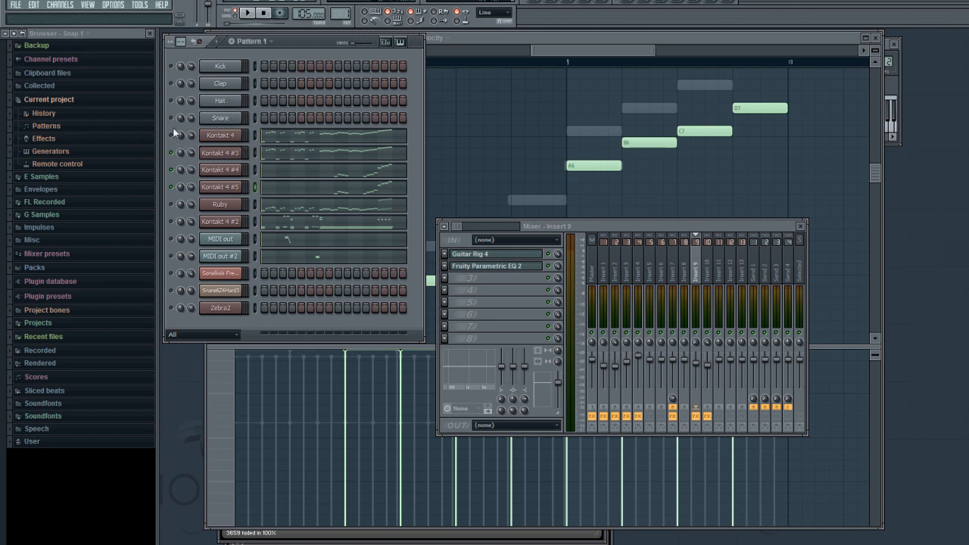
right_click(173, 136)
click(176, 140)
right_click(178, 140)
click(181, 146)
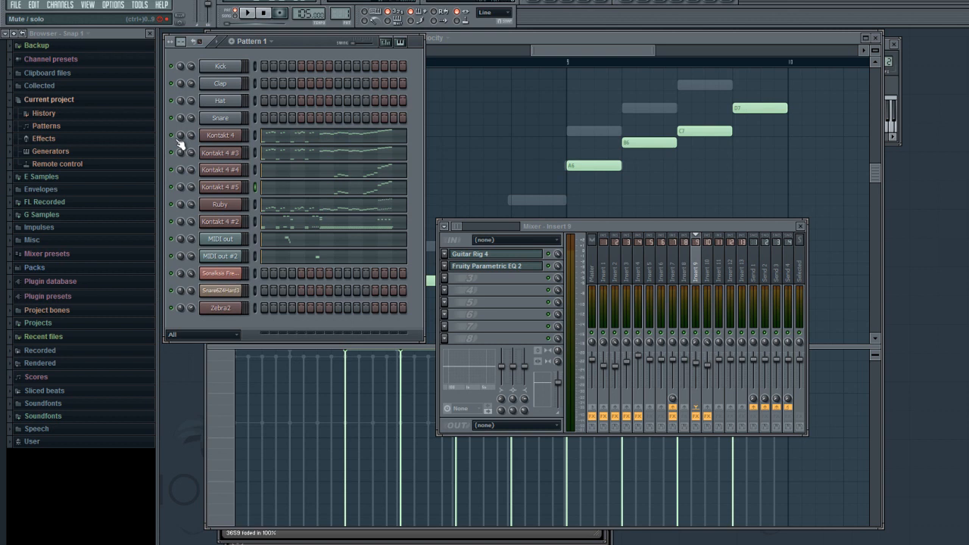